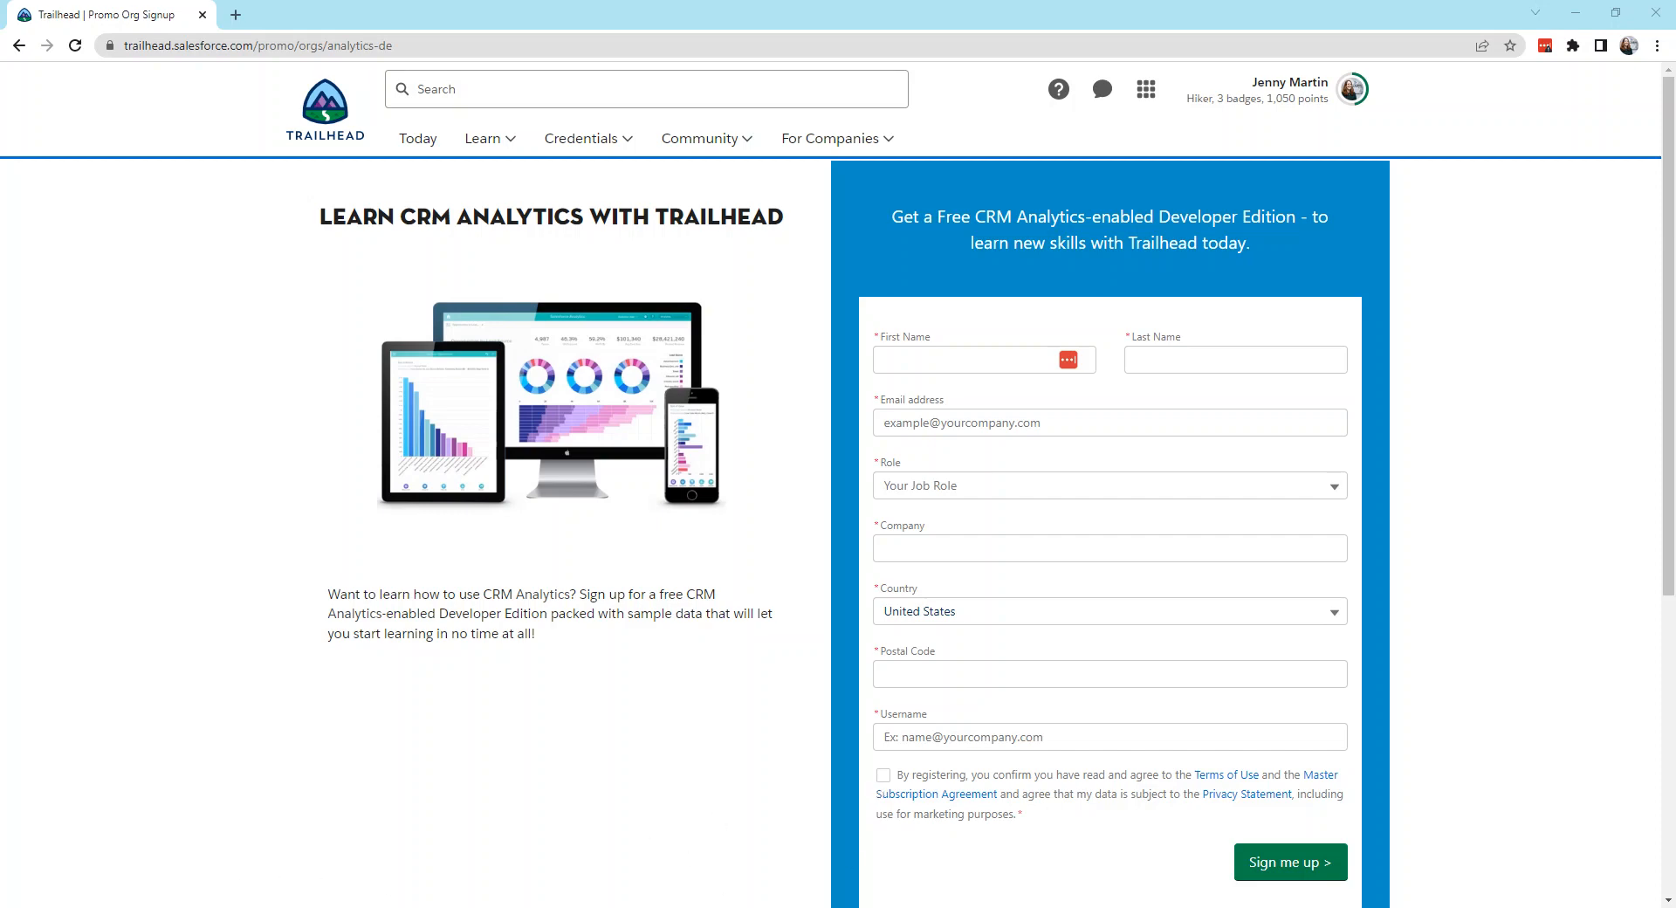
Step: Switch to Tableau Prep Builder and start a new data connection to Salesforce
{"action": "left_click", "coordinate": [334, 873]}
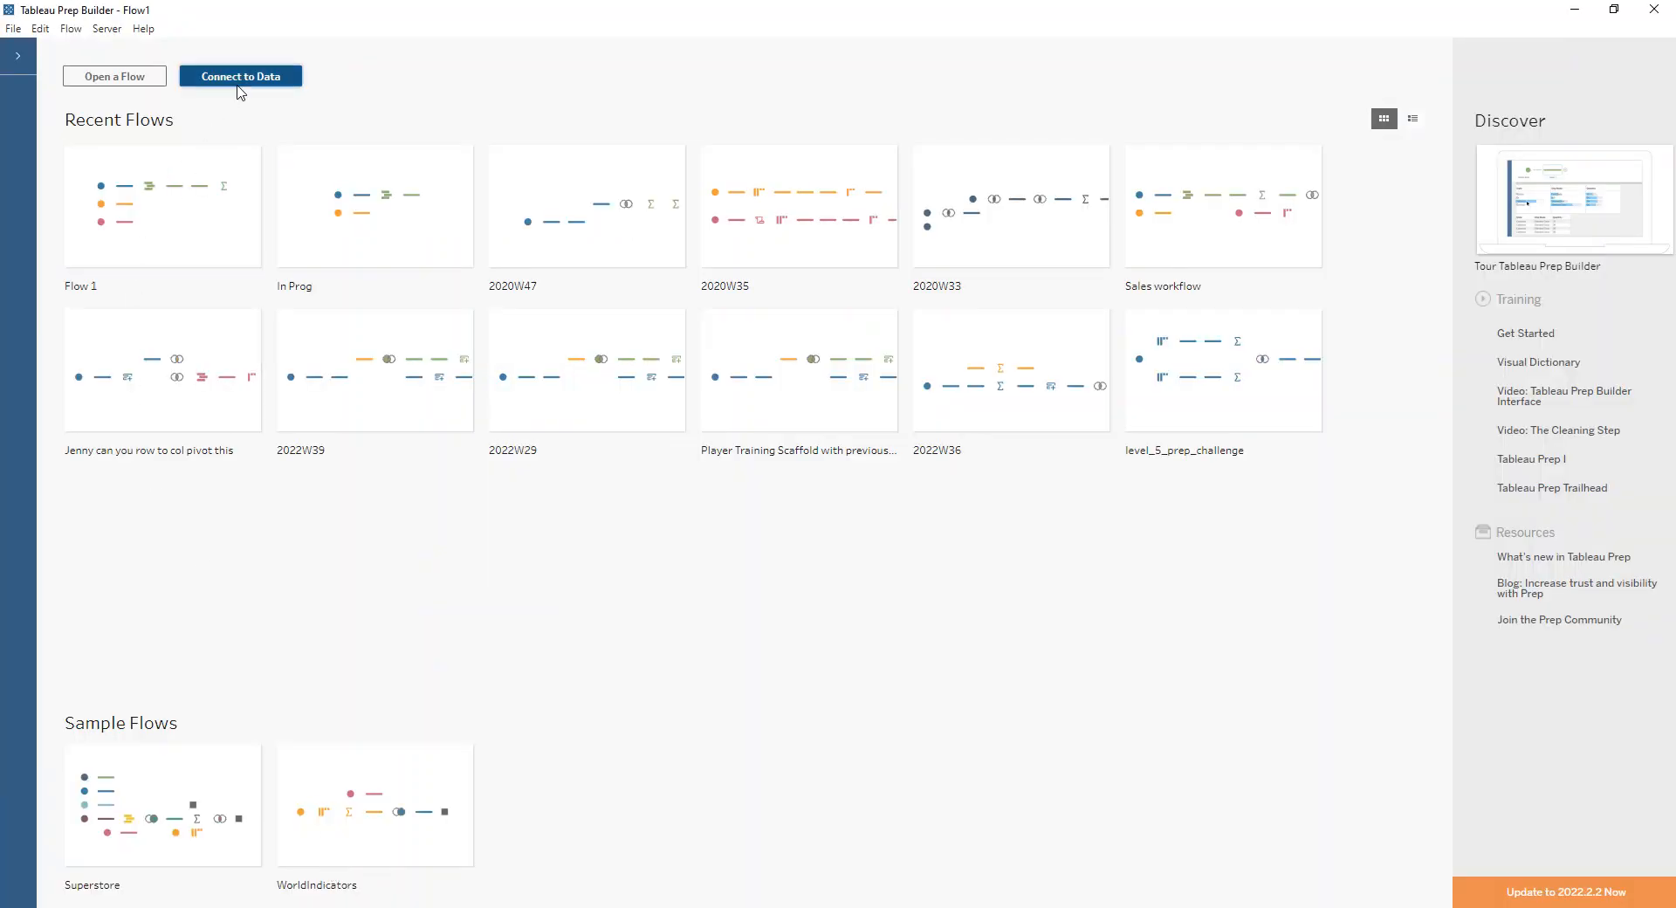
{"action": "scroll", "coordinate": [288, 558], "scroll_direction": "down", "scroll_amount": 8}
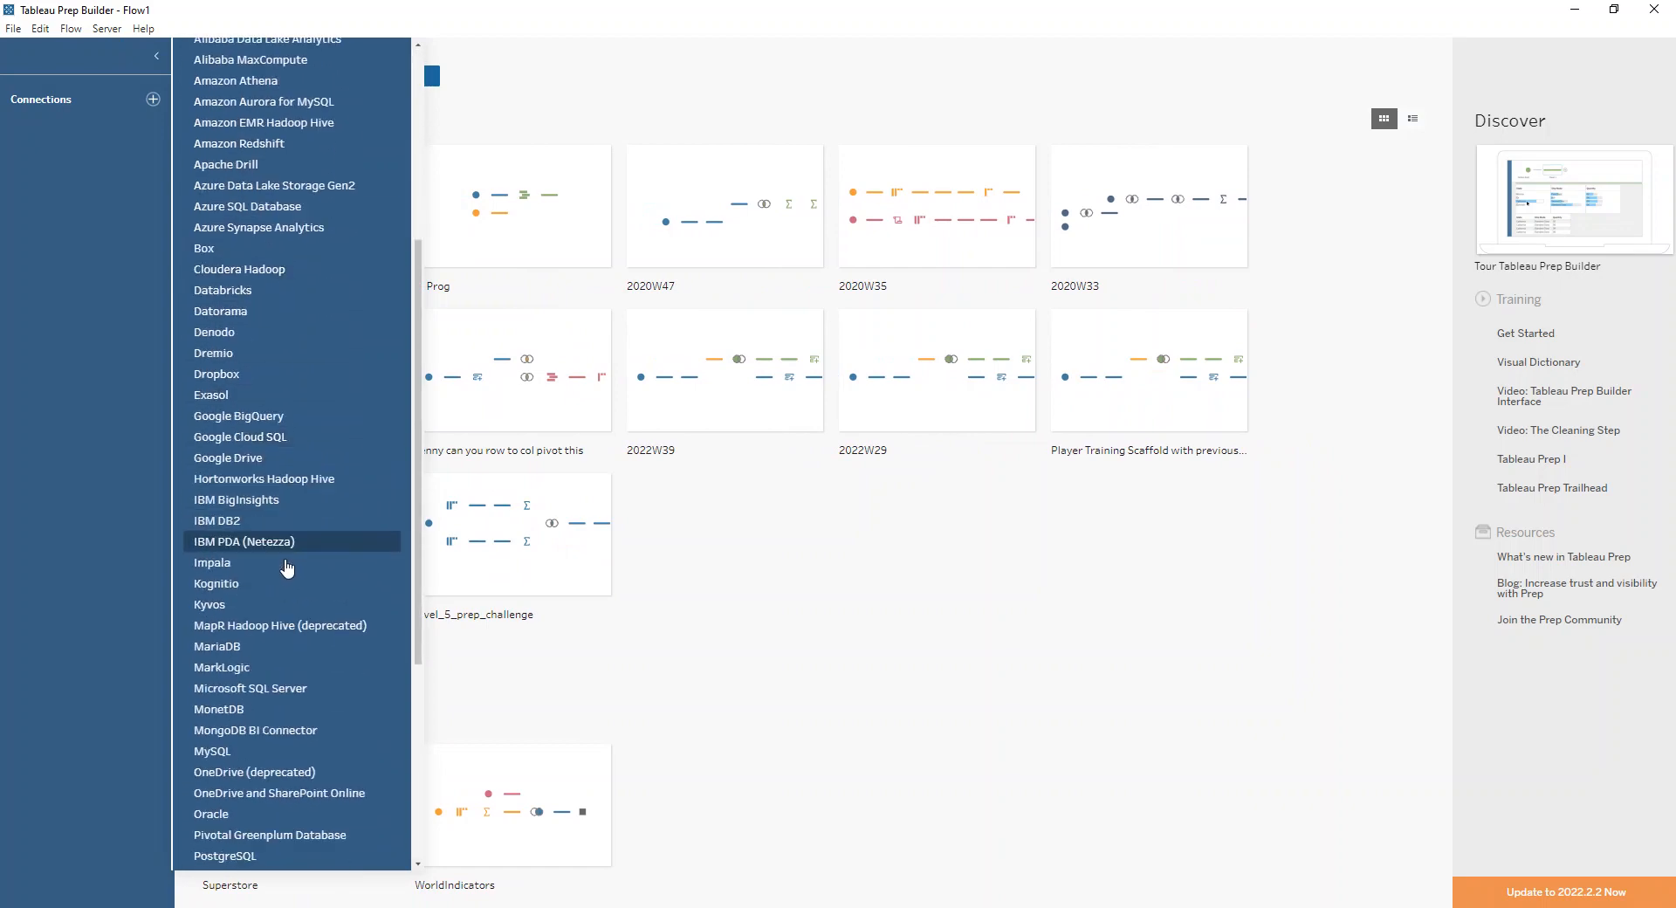
{"action": "scroll", "coordinate": [266, 864], "scroll_direction": "down", "scroll_amount": 2}
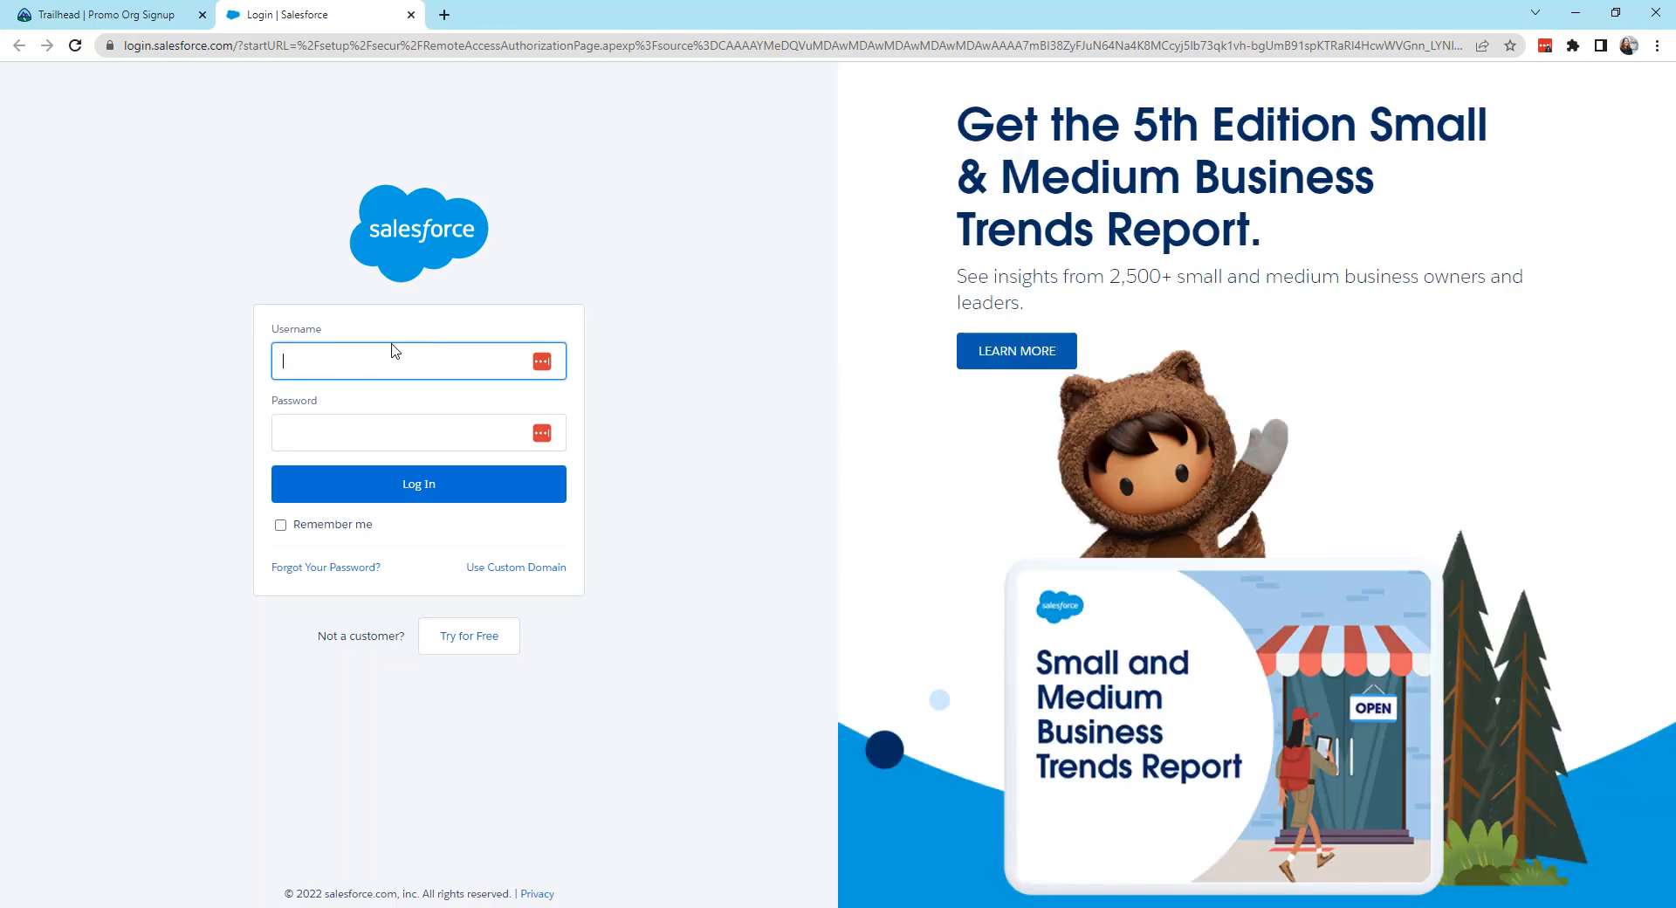
Step: Log in to Salesforce with the account username and password, allow Tableau Desktop access, and close the authentication window
{"action": "type", "text": "j"}
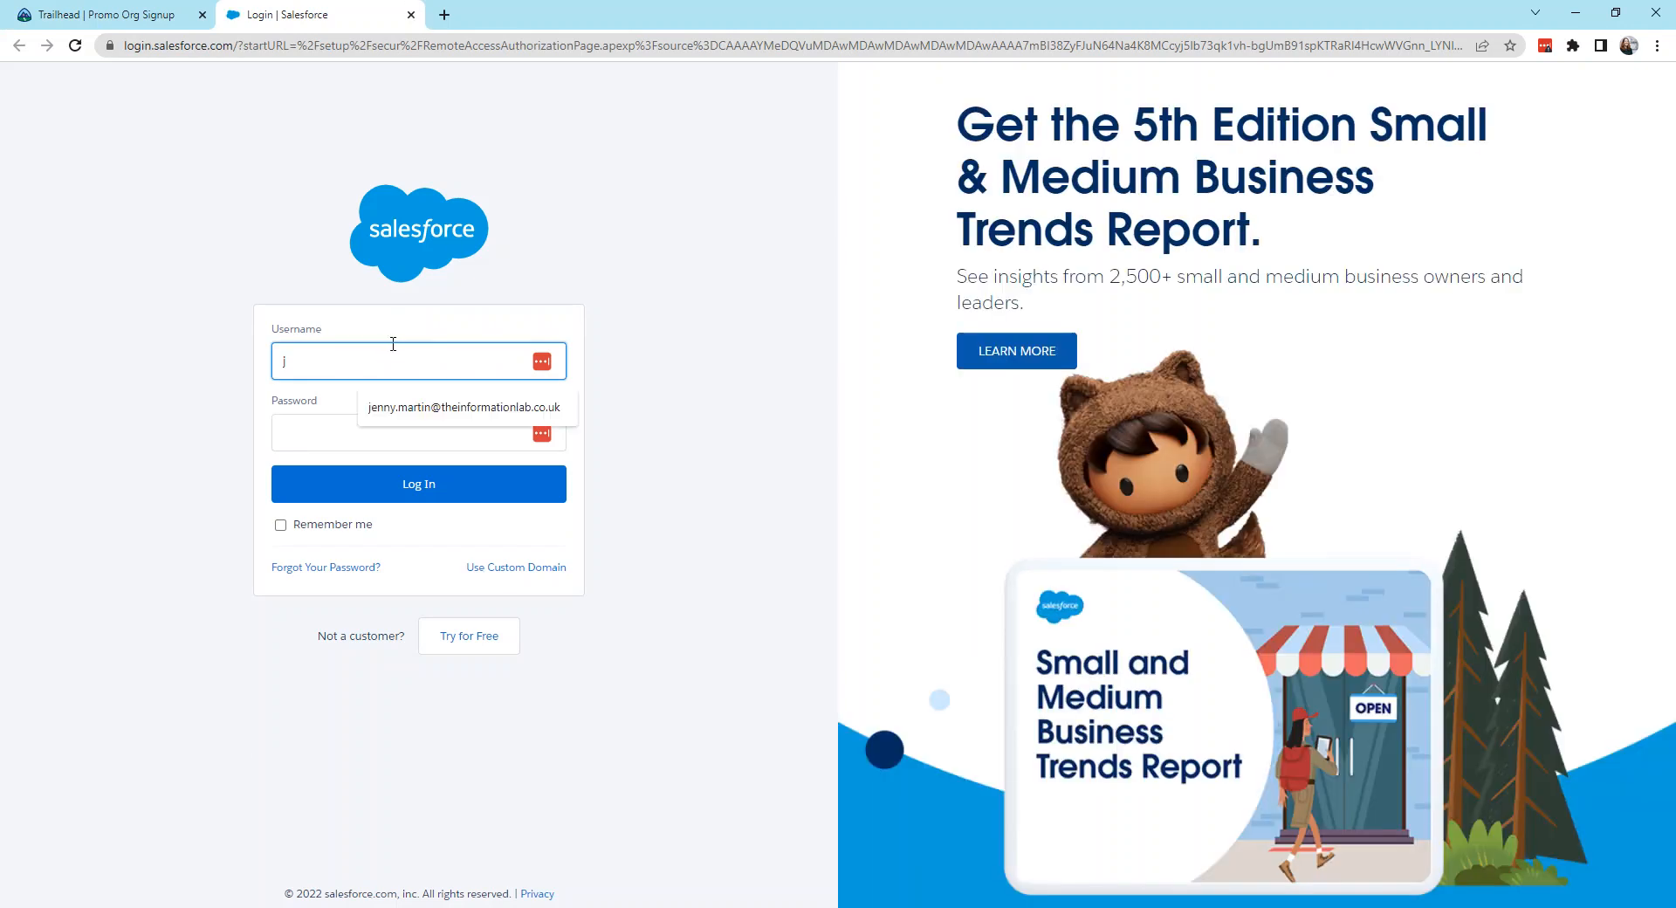
{"action": "left_click", "coordinate": [423, 407]}
{"action": "left_click", "coordinate": [388, 444]}
{"action": "type", "text": "•••••••••"}
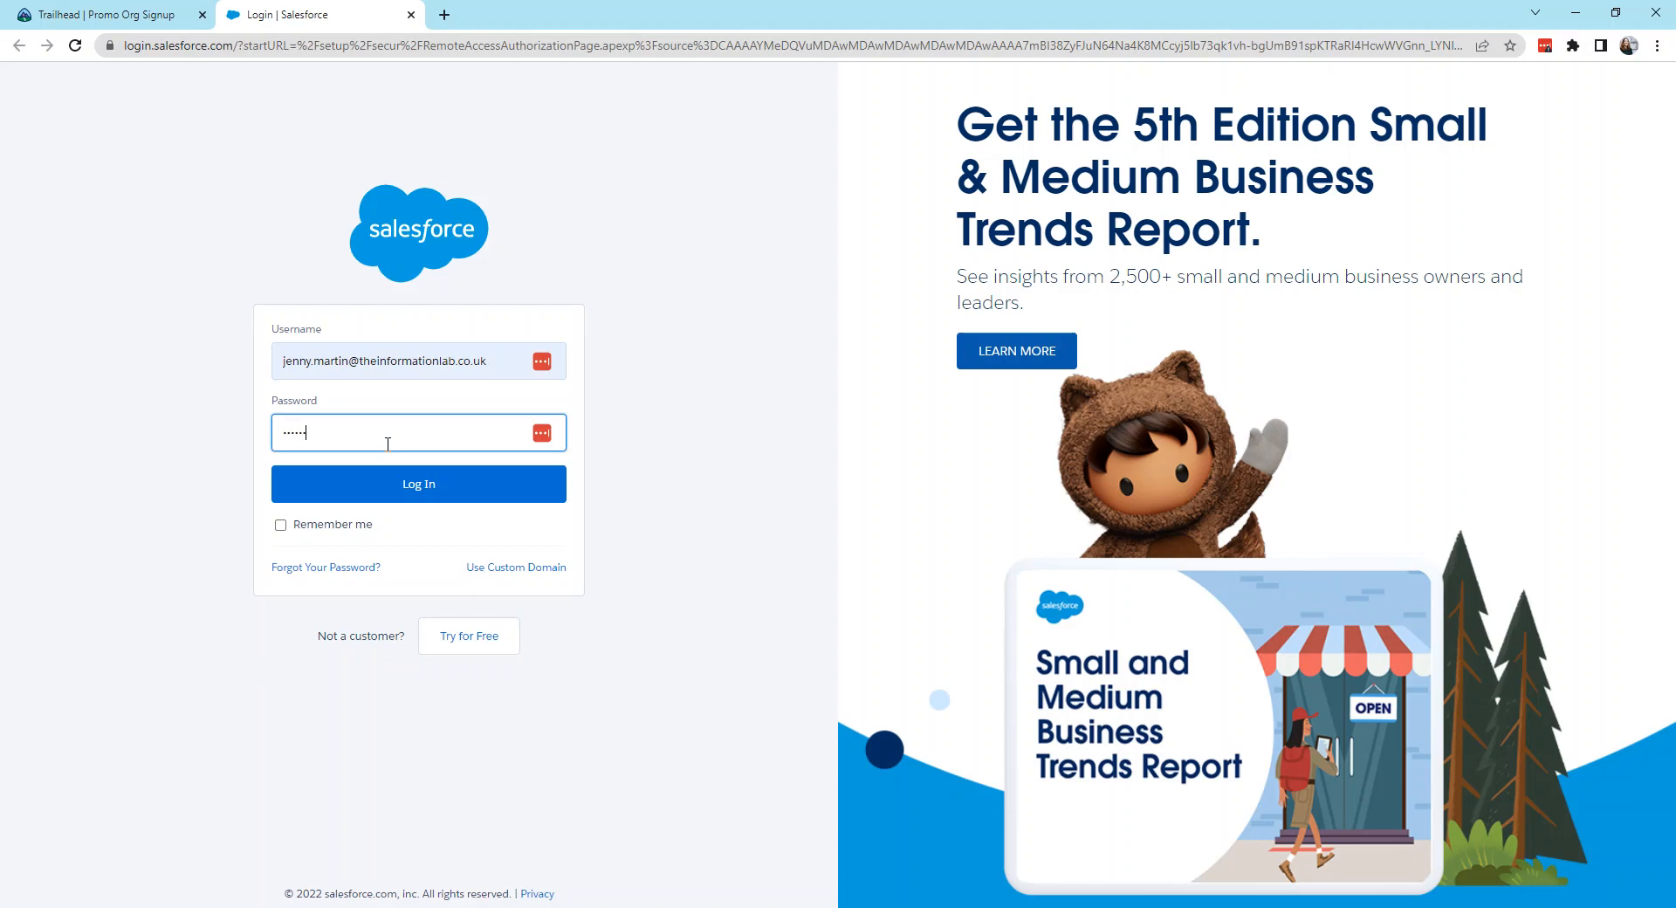
{"action": "key", "text": "Return"}
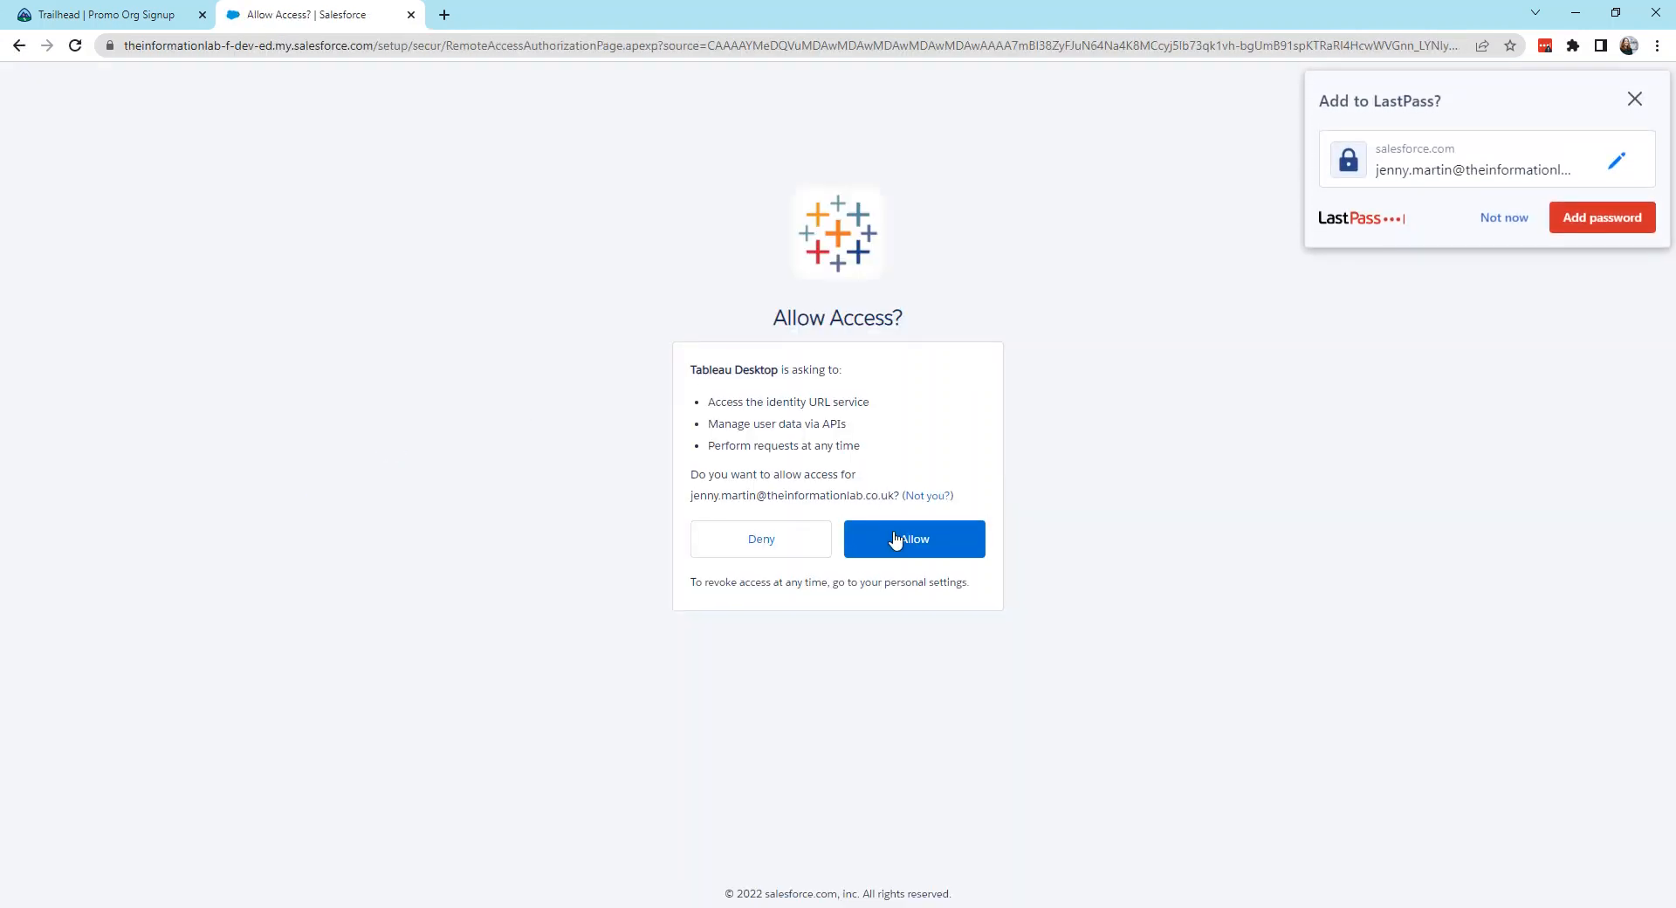
{"action": "left_click", "coordinate": [896, 539]}
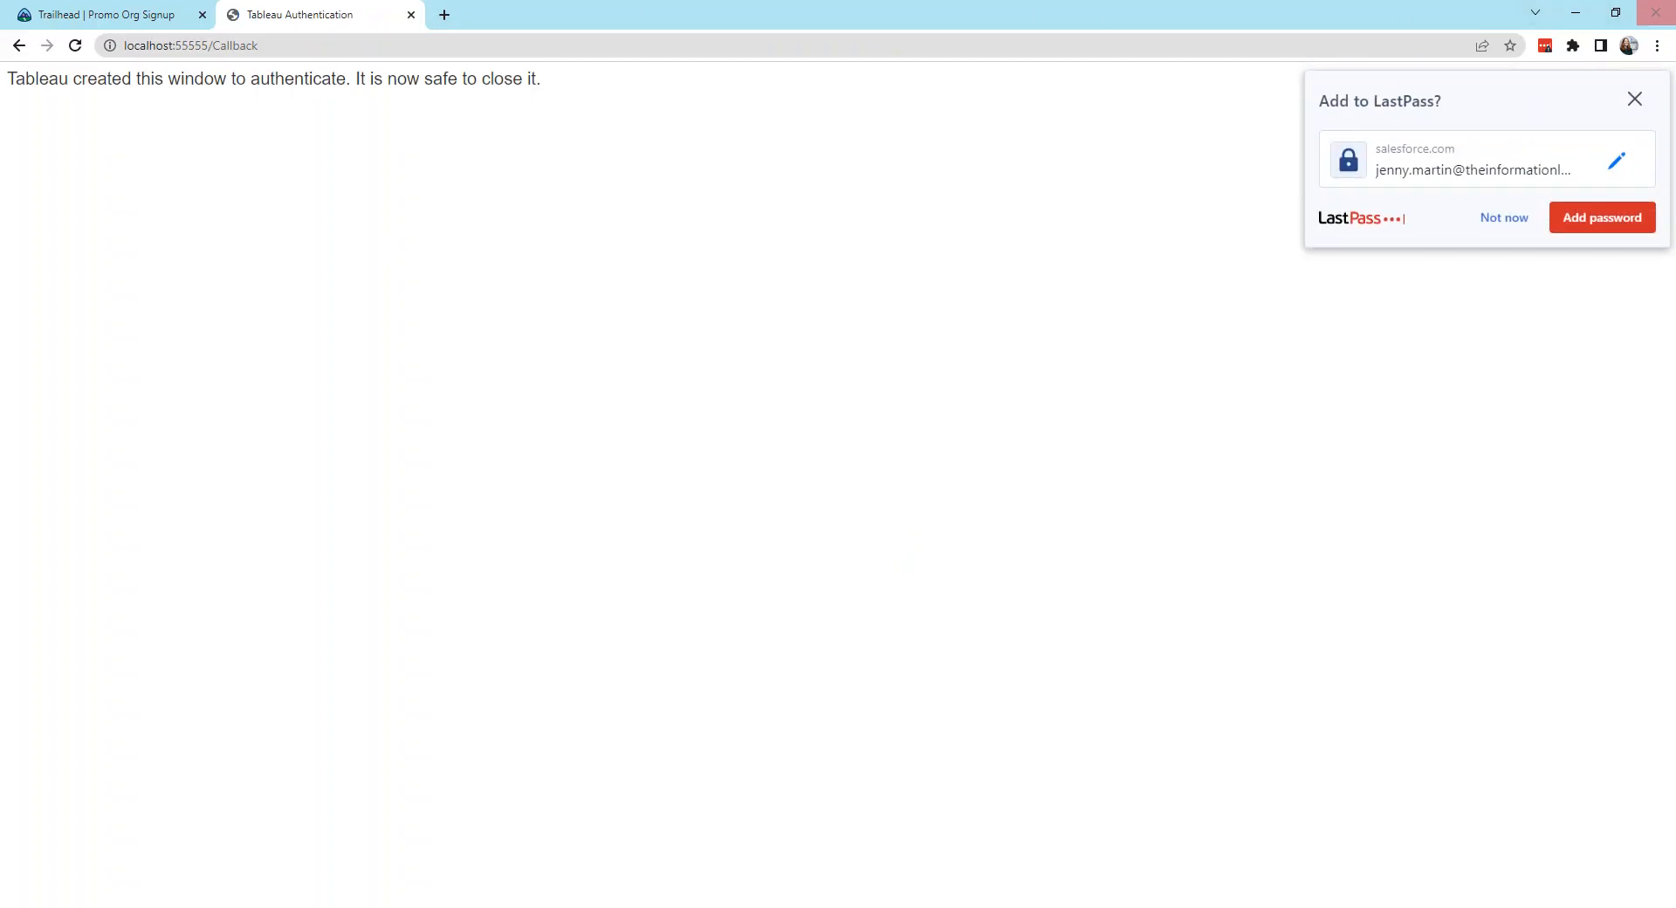
{"action": "left_click", "coordinate": [1655, 13]}
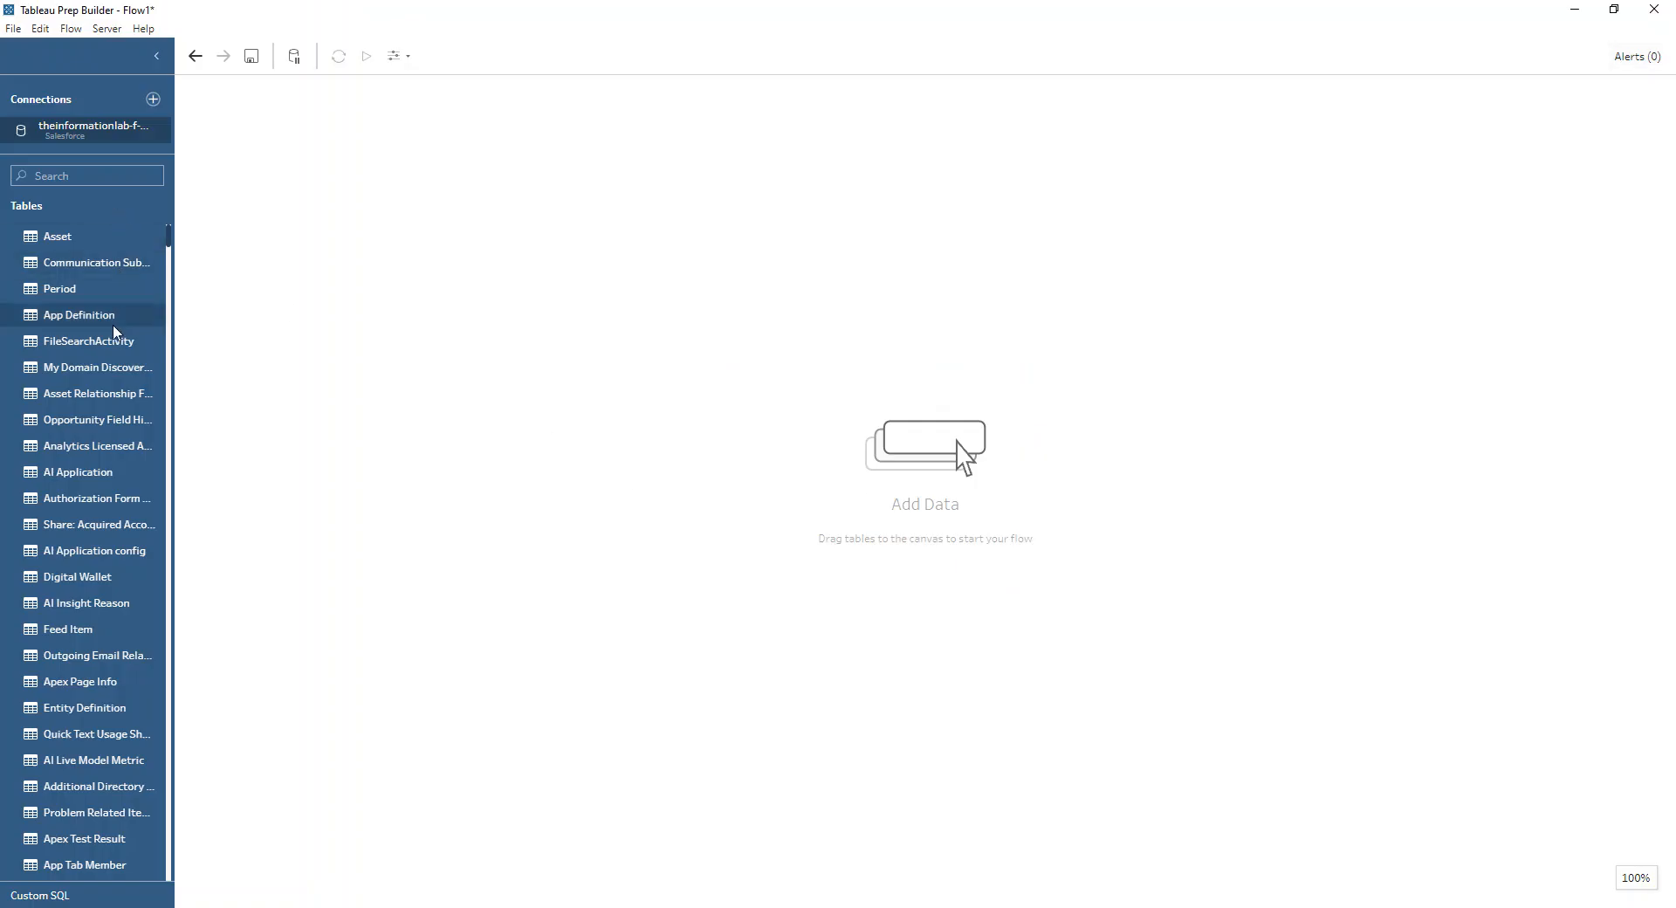
Step: Search the Salesforce tables for "opp" and add the Opportunity table to the flow
{"action": "scroll", "coordinate": [101, 845], "scroll_direction": "down", "scroll_amount": 1}
{"action": "scroll", "coordinate": [102, 845], "scroll_direction": "down", "scroll_amount": 6}
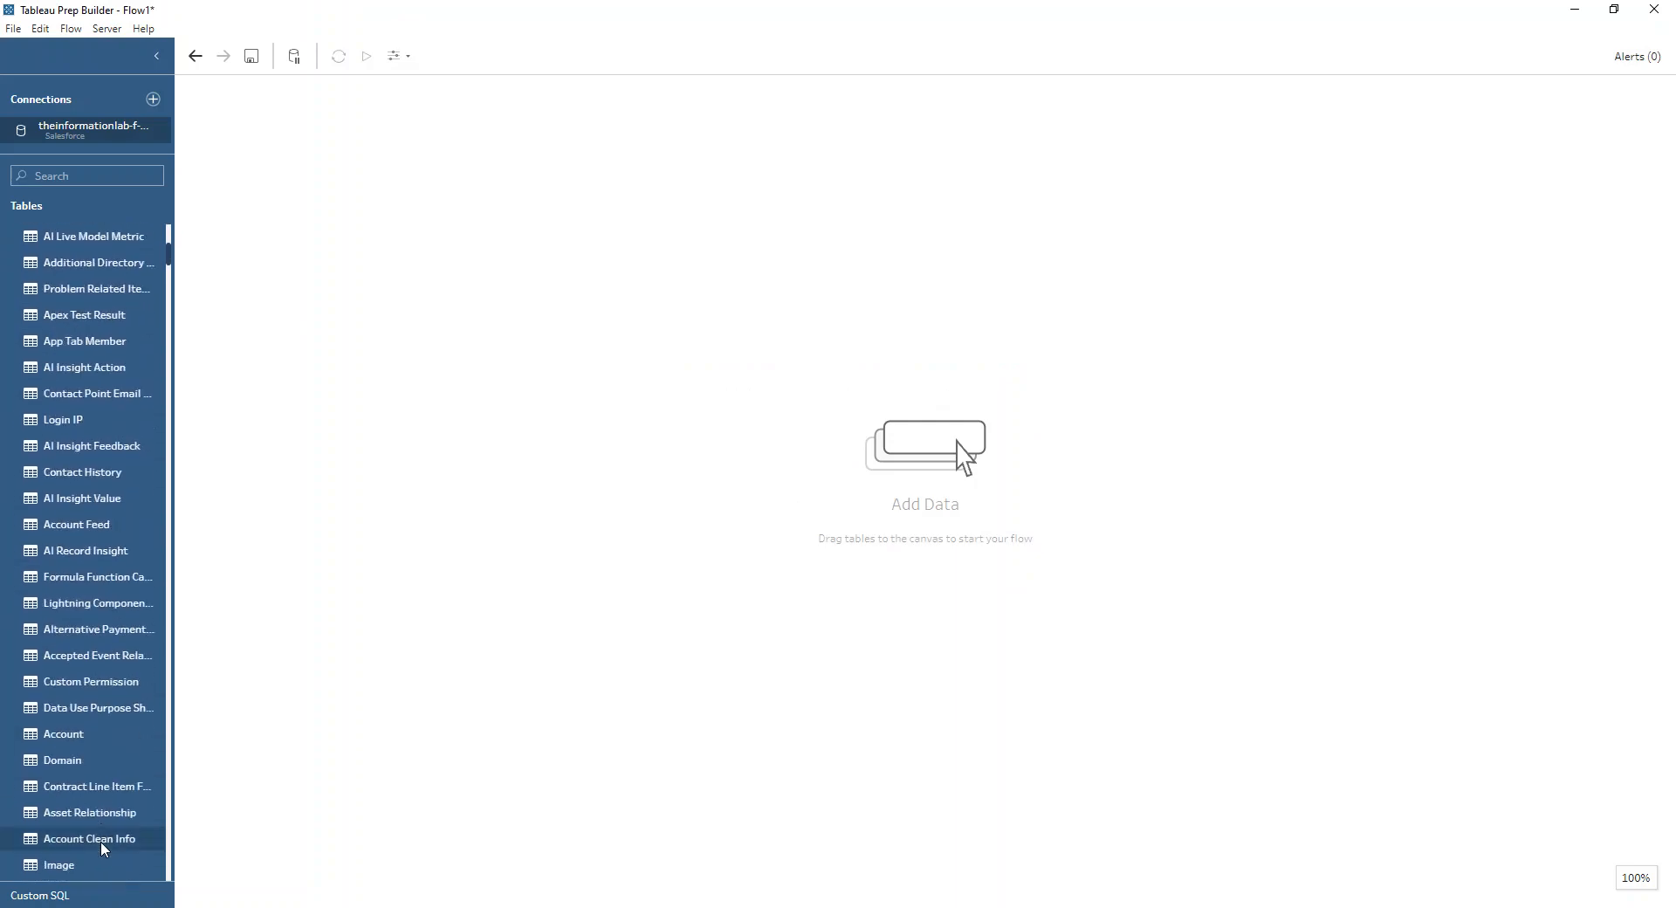
{"action": "scroll", "coordinate": [101, 845], "scroll_direction": "down", "scroll_amount": 1}
{"action": "scroll", "coordinate": [101, 845], "scroll_direction": "up", "scroll_amount": 10}
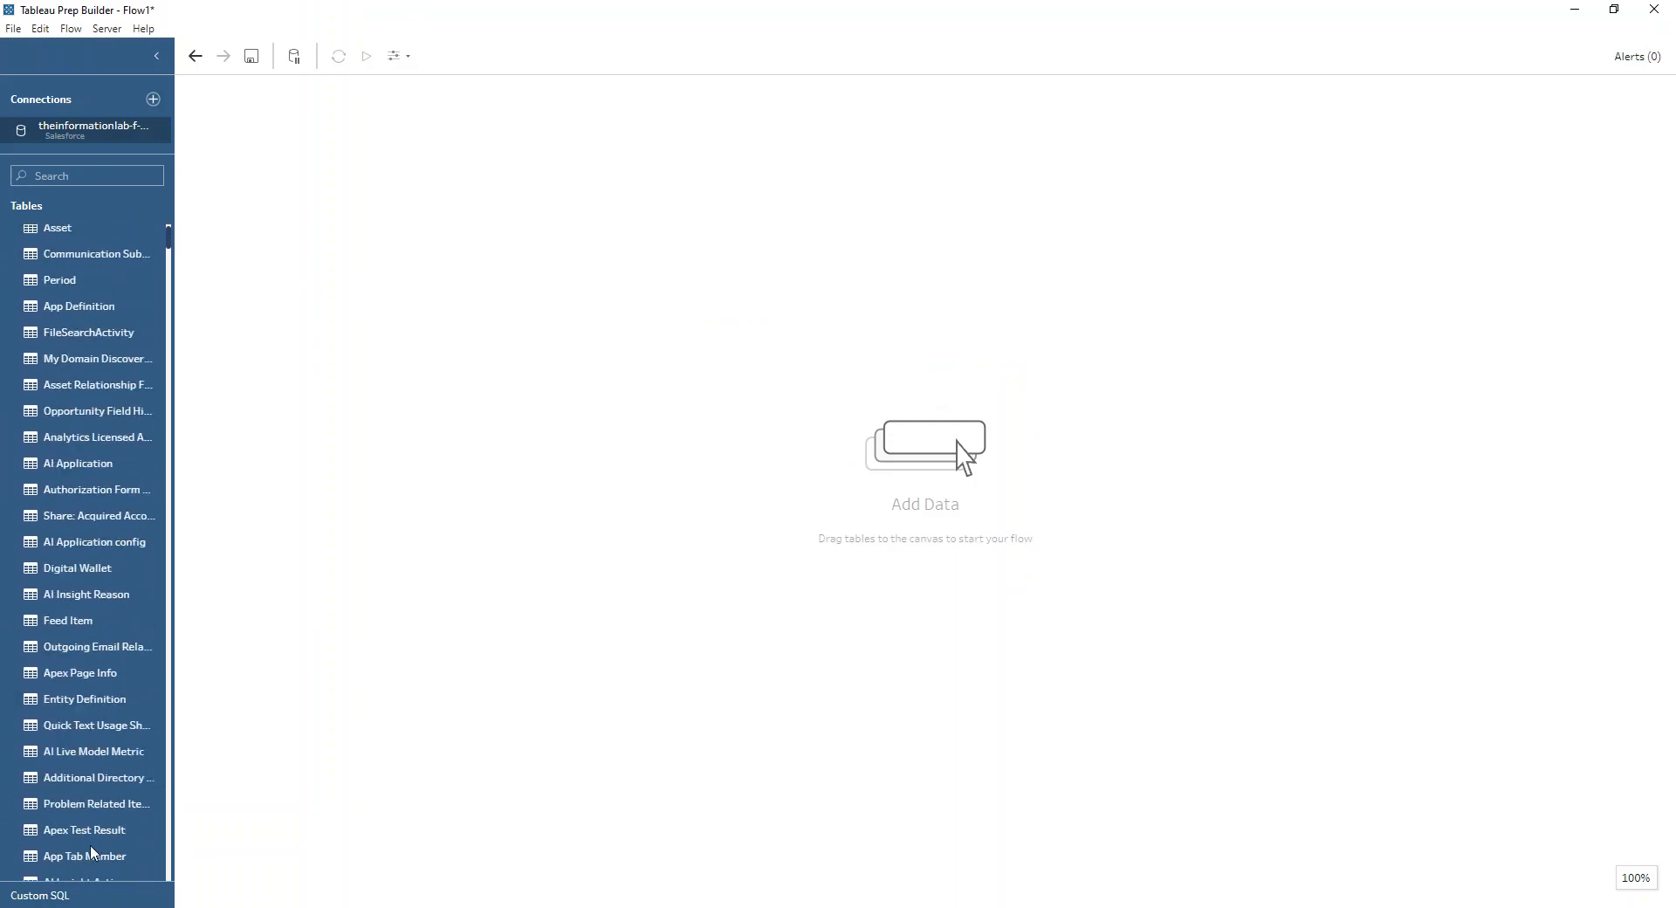
{"action": "left_click", "coordinate": [70, 177]}
{"action": "type", "text": "opp"}
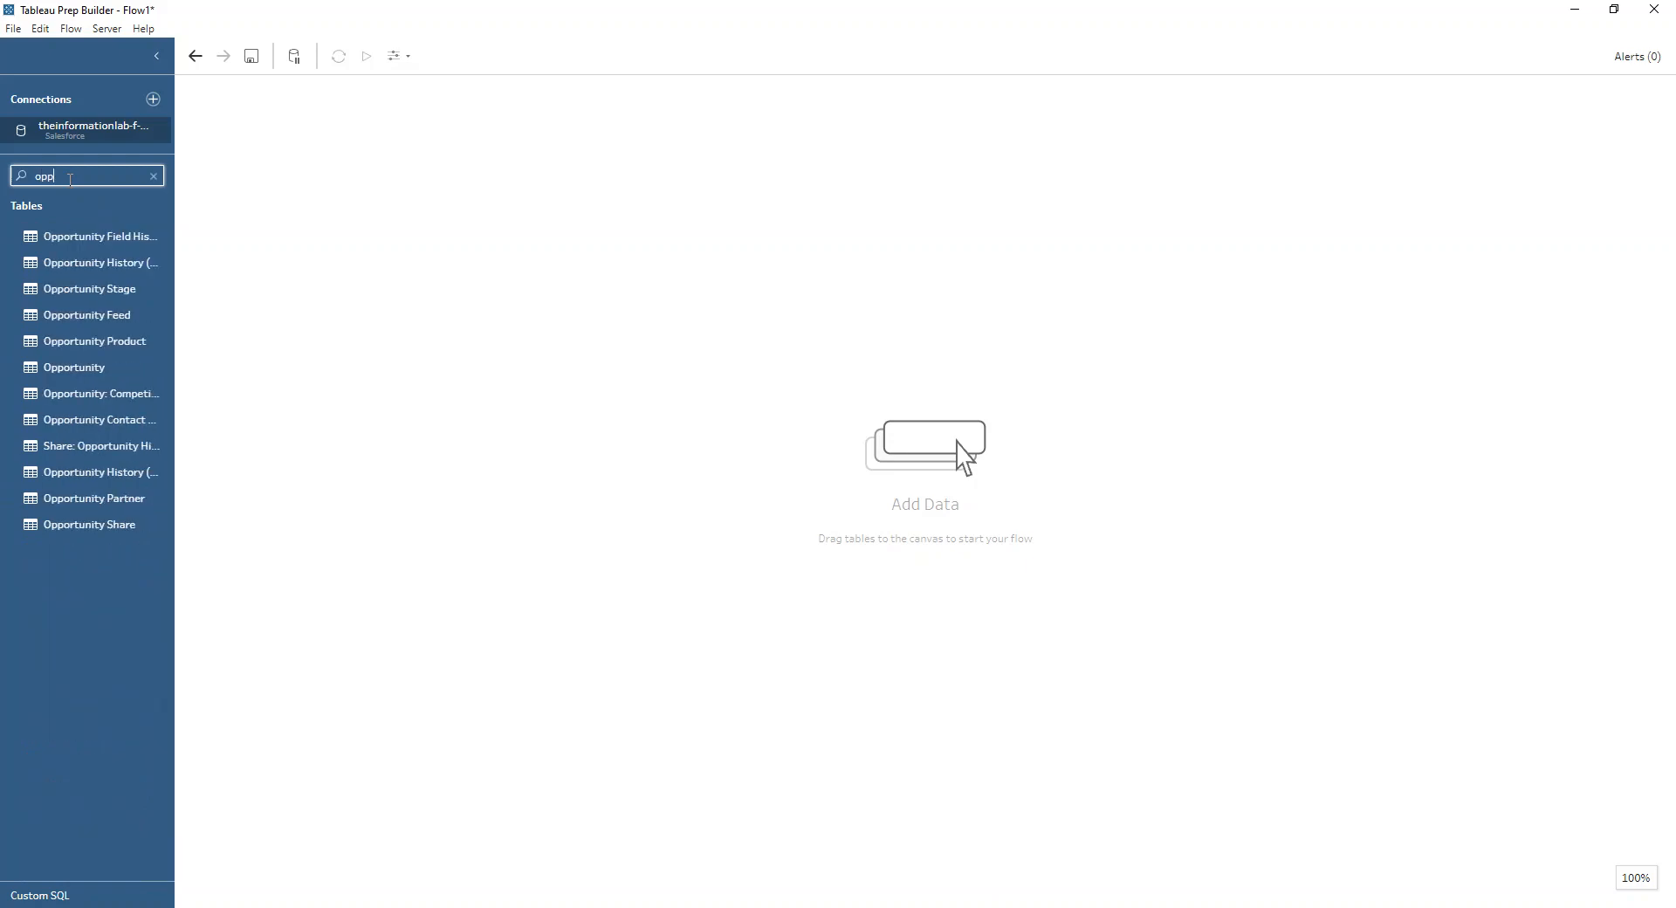
{"action": "double_click", "coordinate": [120, 368]}
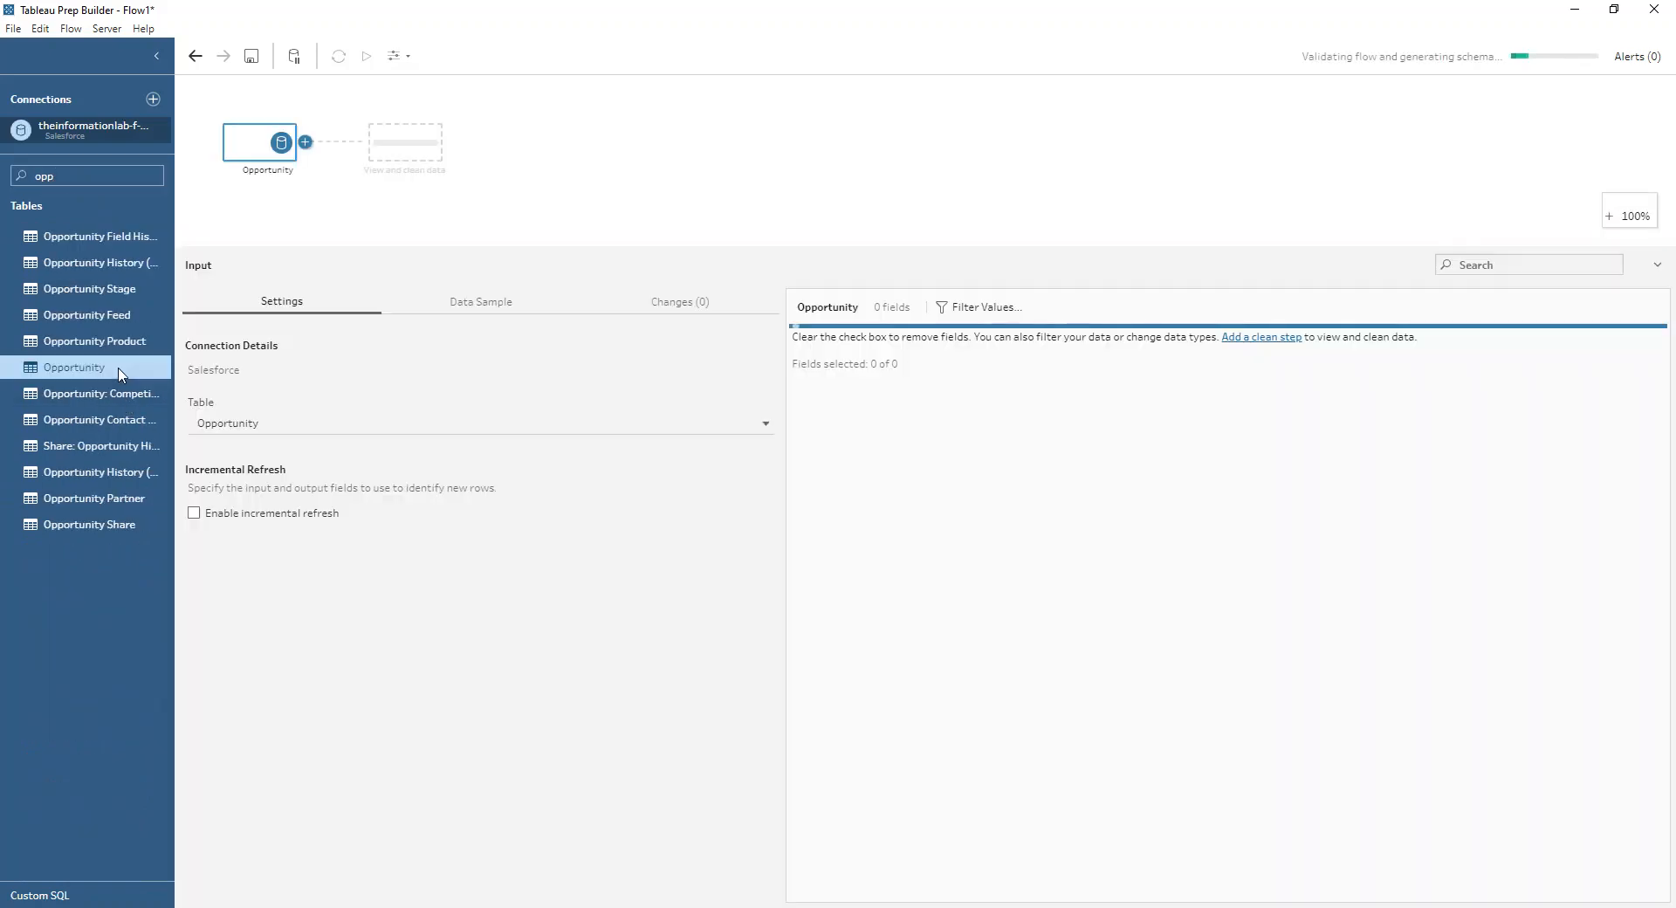
Step: Search the tables for "acc" and add the Account table to the flow
{"action": "left_click", "coordinate": [71, 168]}
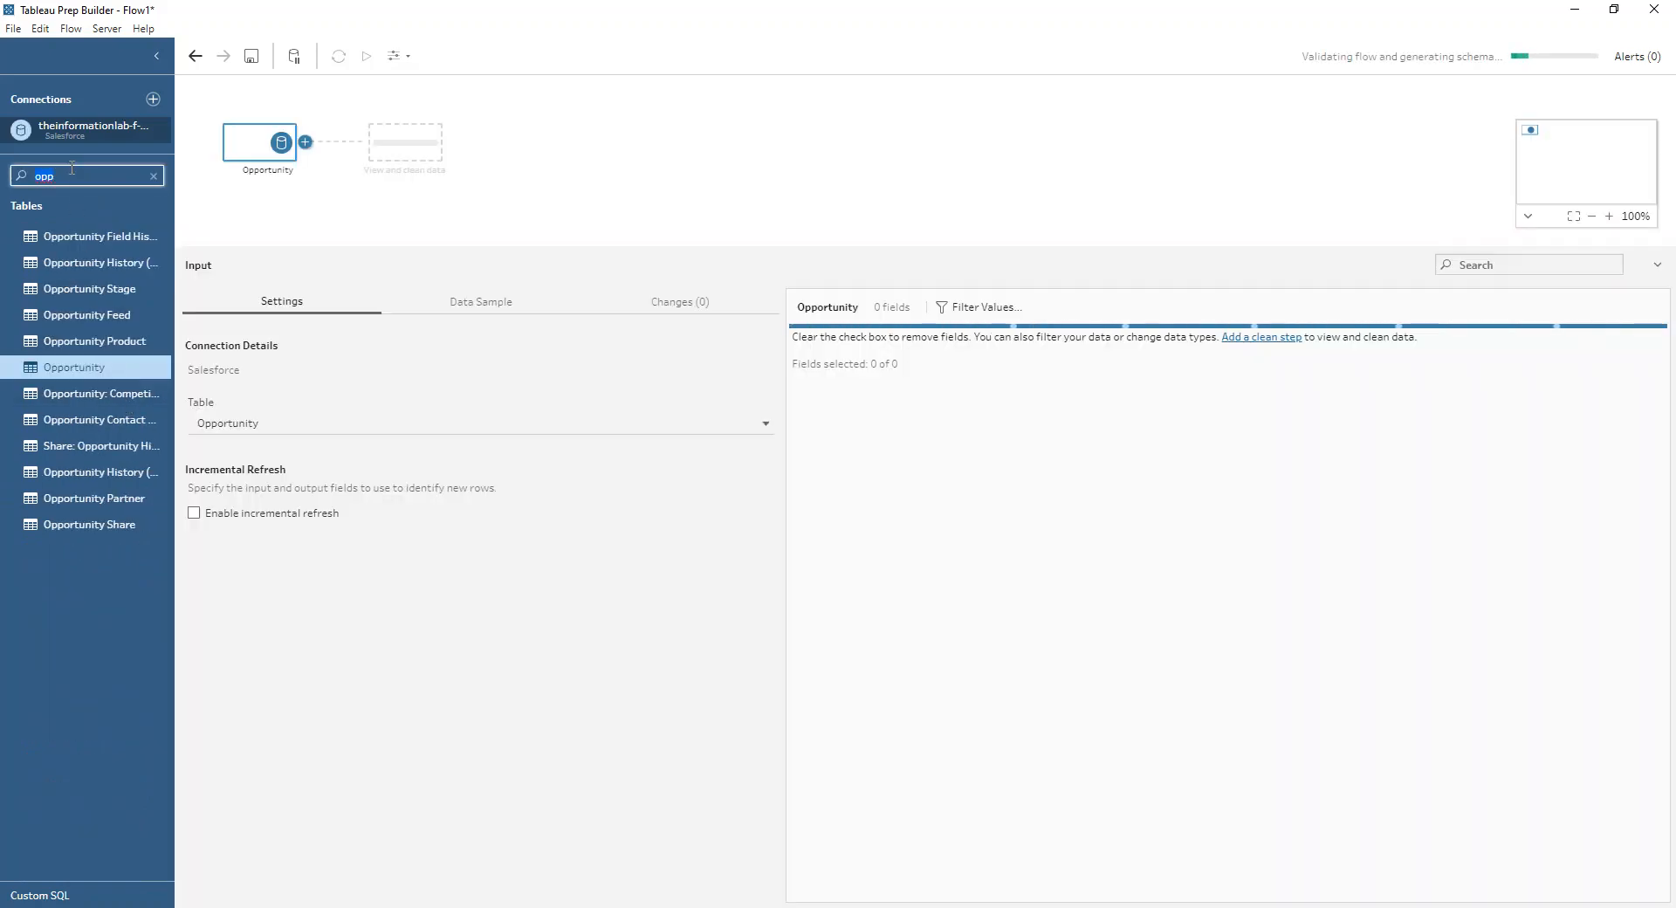
{"action": "type", "text": "acc"}
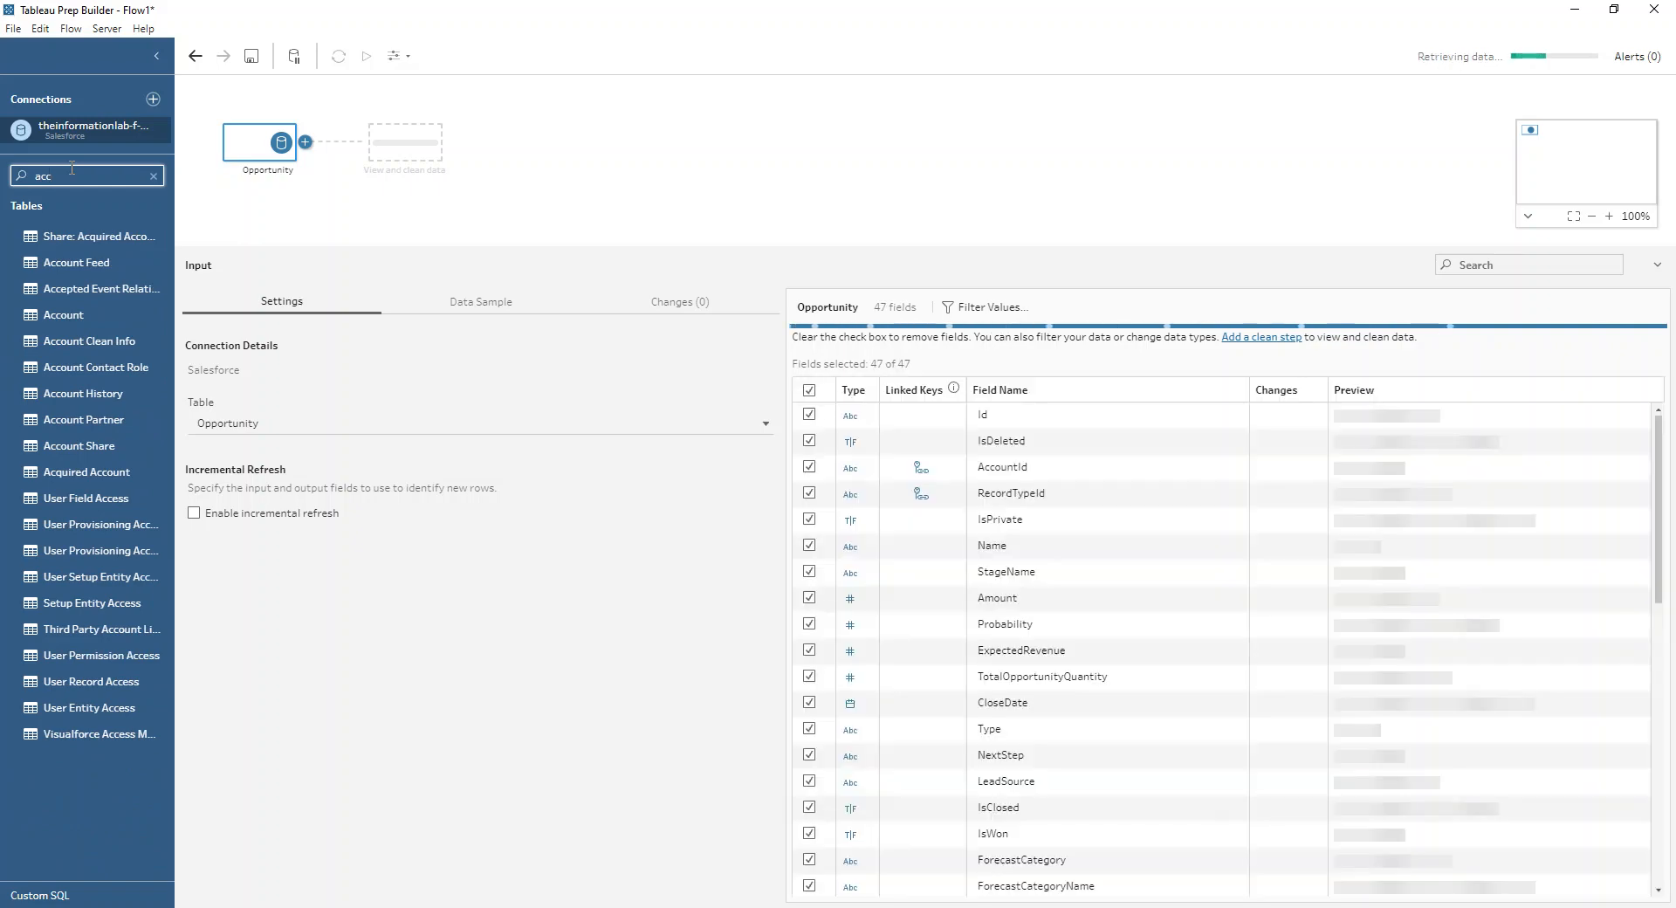
{"action": "double_click", "coordinate": [71, 312]}
Step: Search the tables for "user", add the User table to the flow, and enlarge the flow area to fit all three inputs
{"action": "left_click", "coordinate": [76, 169]}
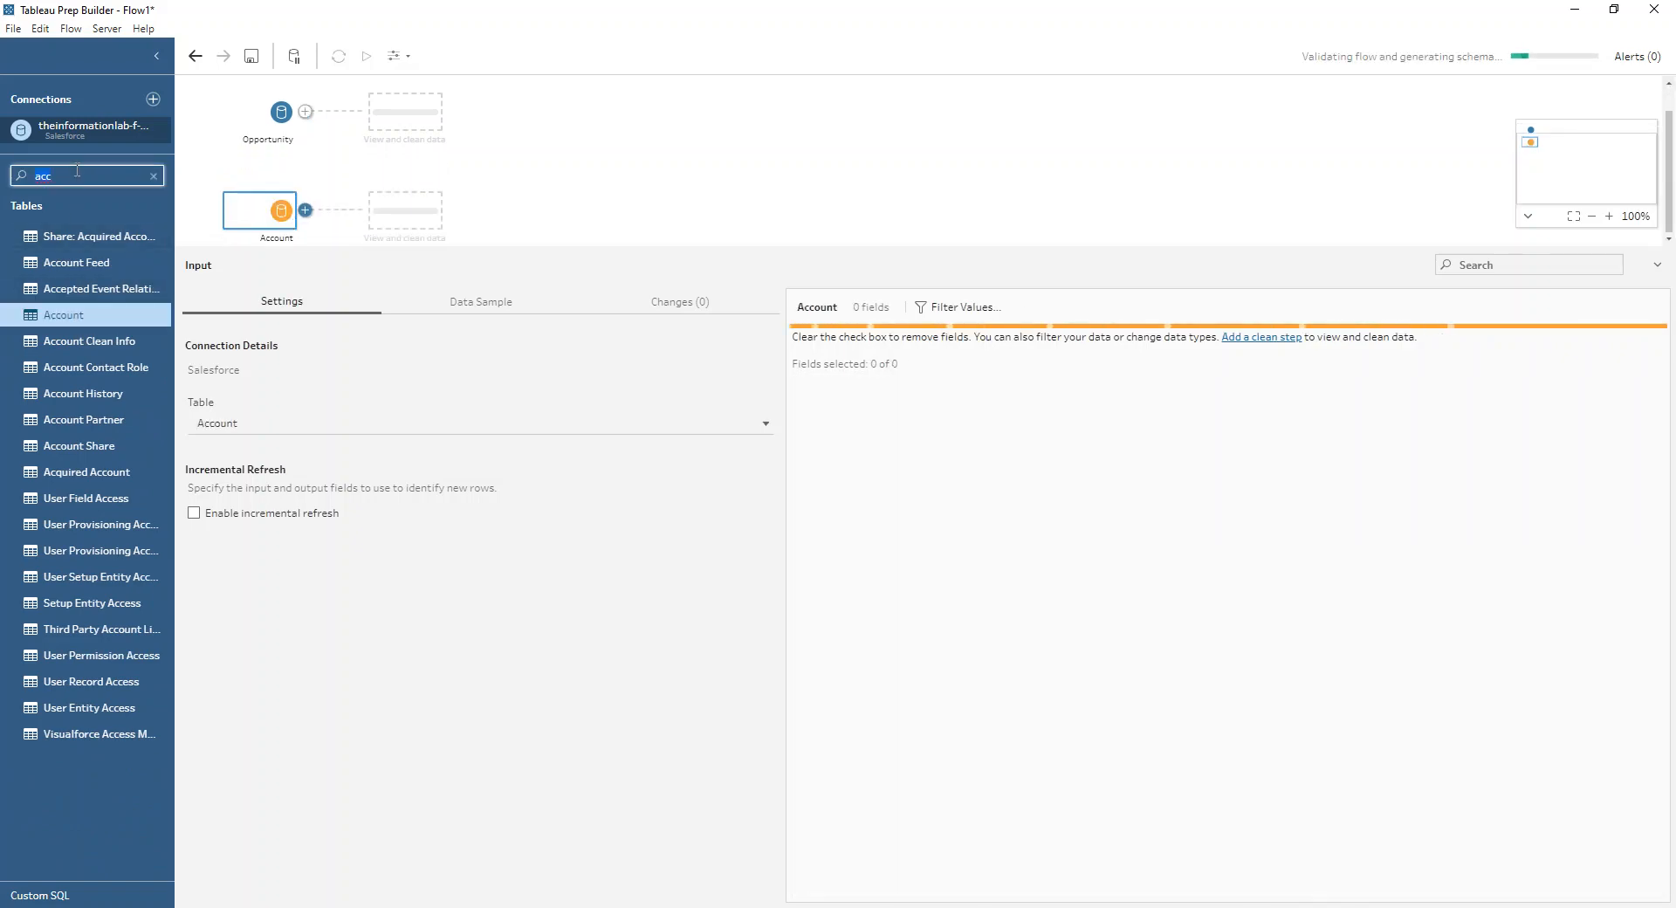
{"action": "type", "text": "user"}
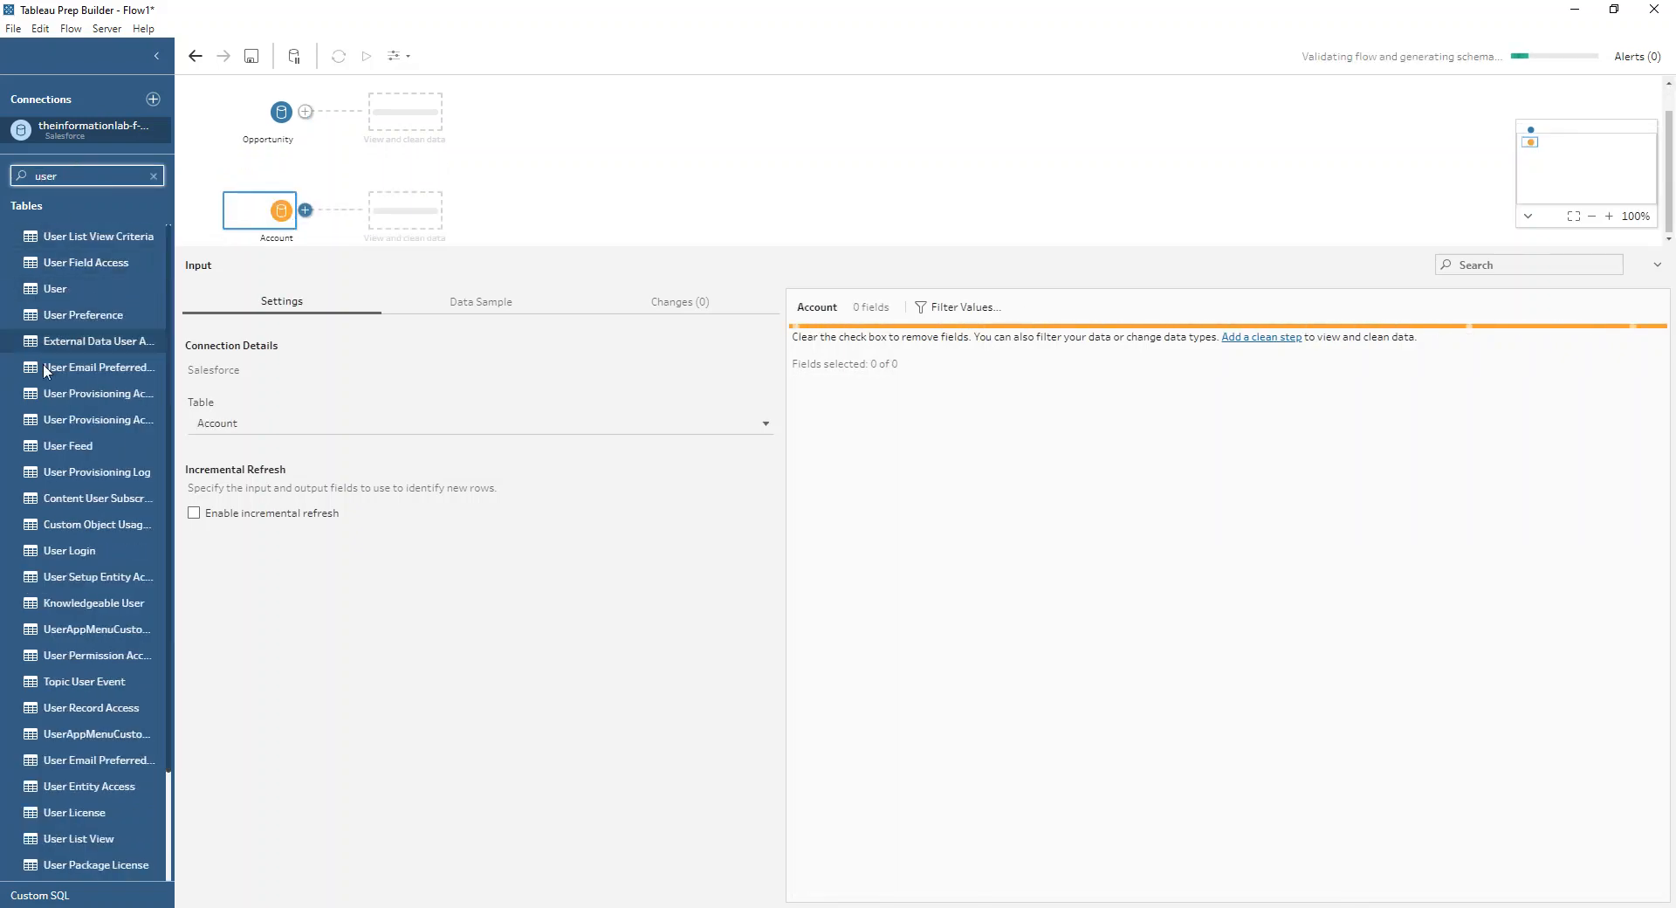
{"action": "double_click", "coordinate": [92, 282]}
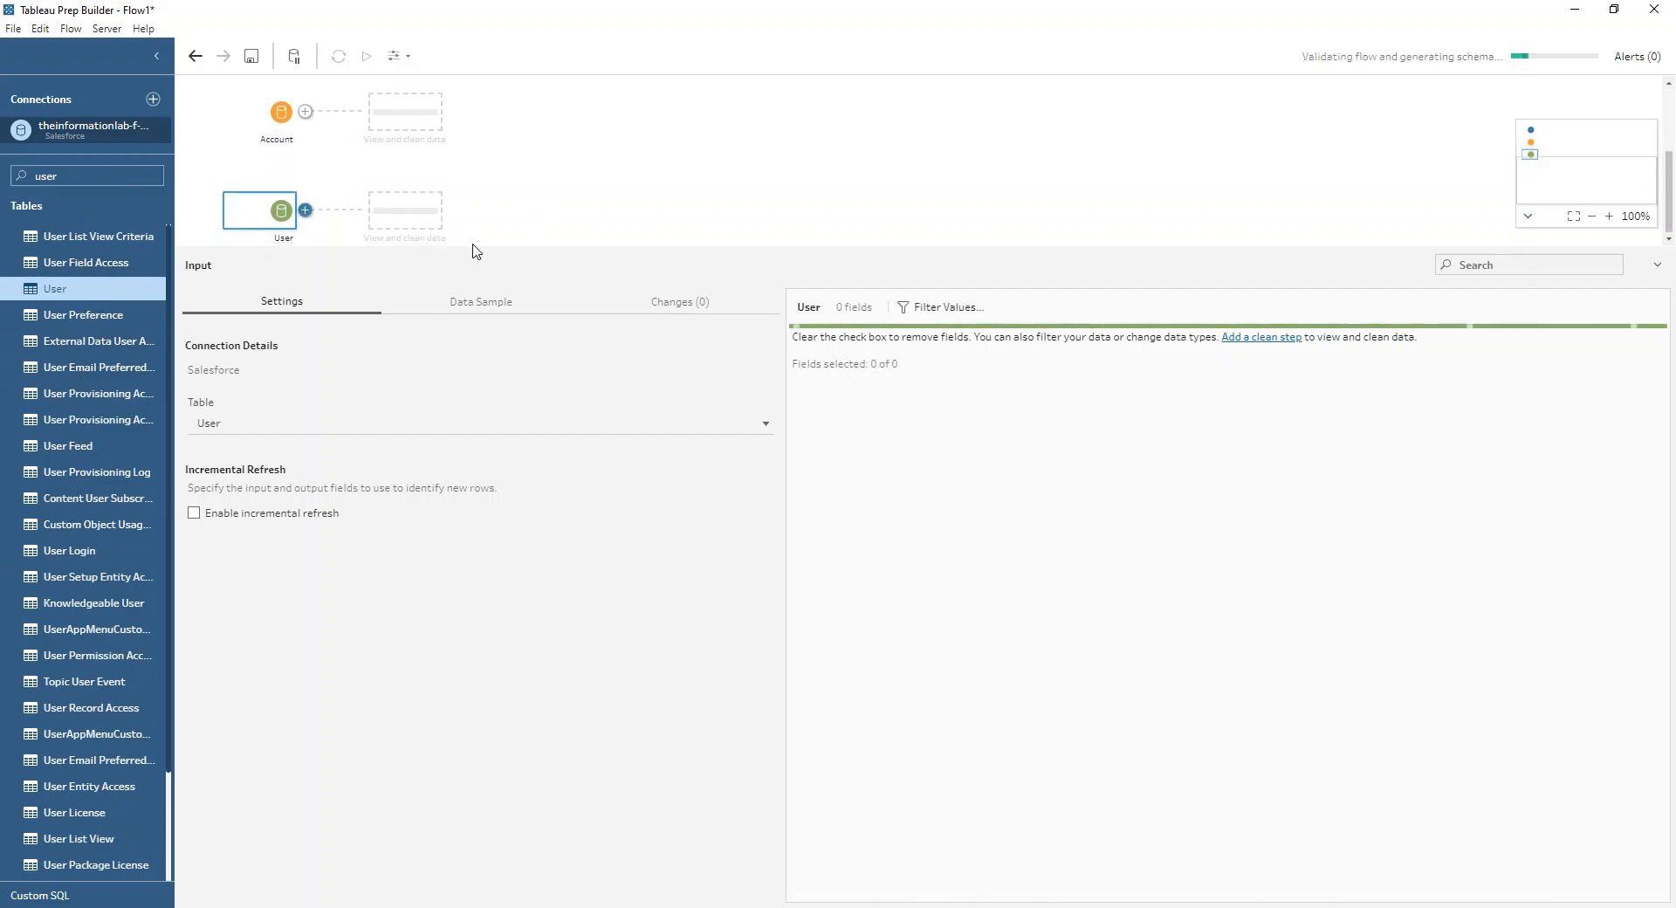
{"action": "left_click_drag", "start_coordinate": [480, 248], "coordinate": [511, 430]}
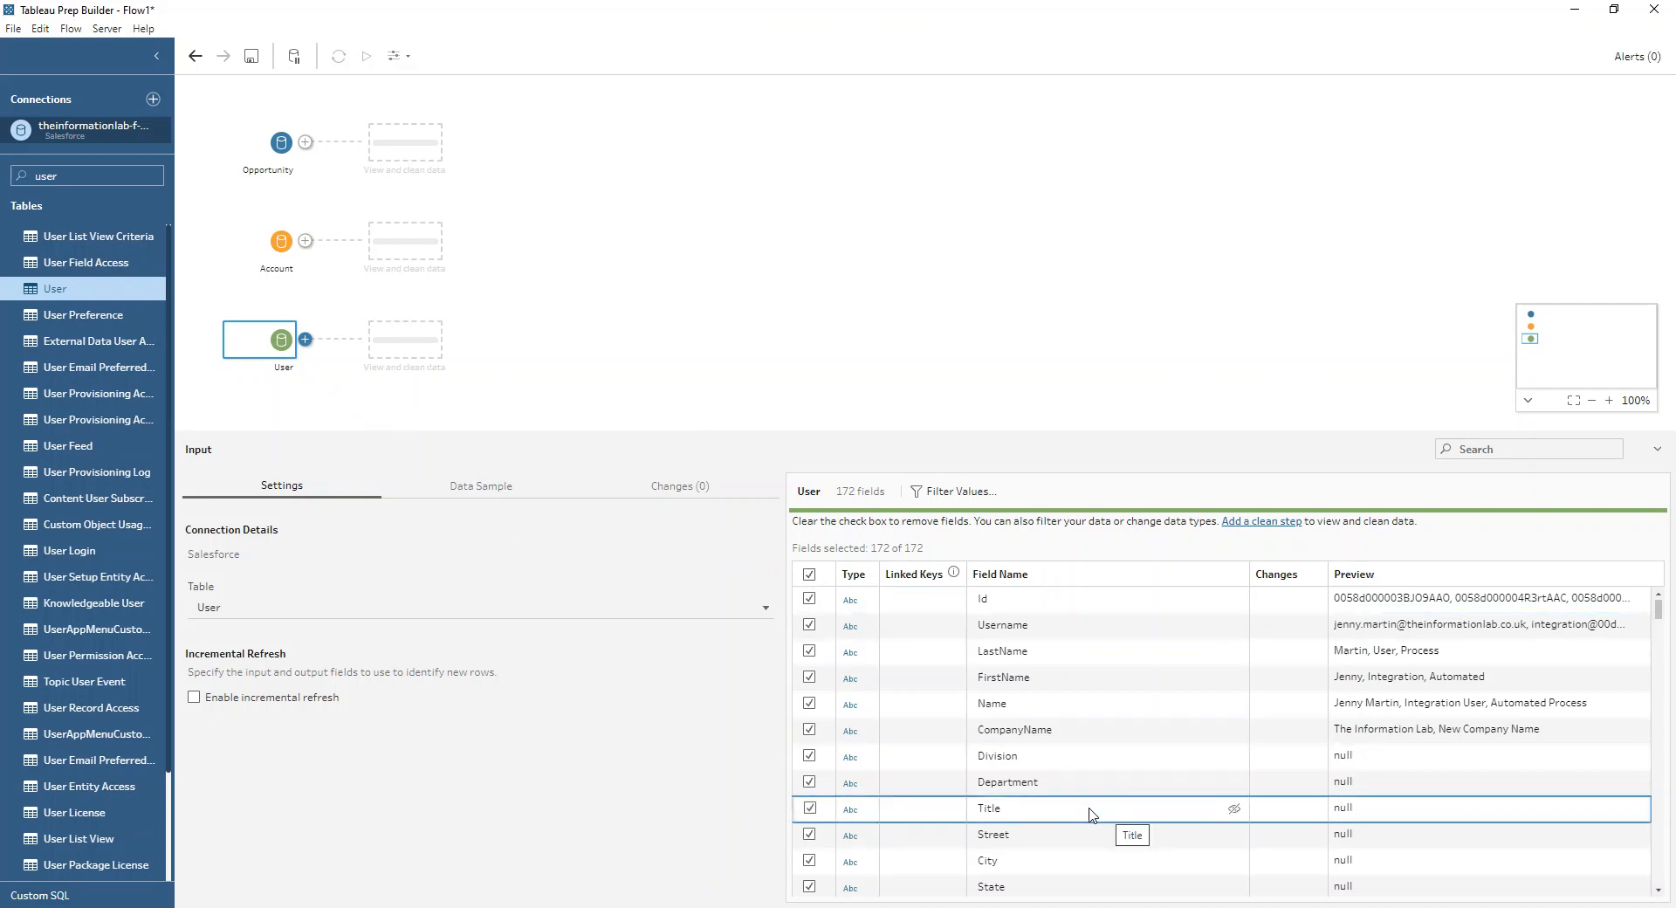
Step: Keep only the Id and Name fields in the User input, removing all other fields
{"action": "left_click", "coordinate": [809, 574]}
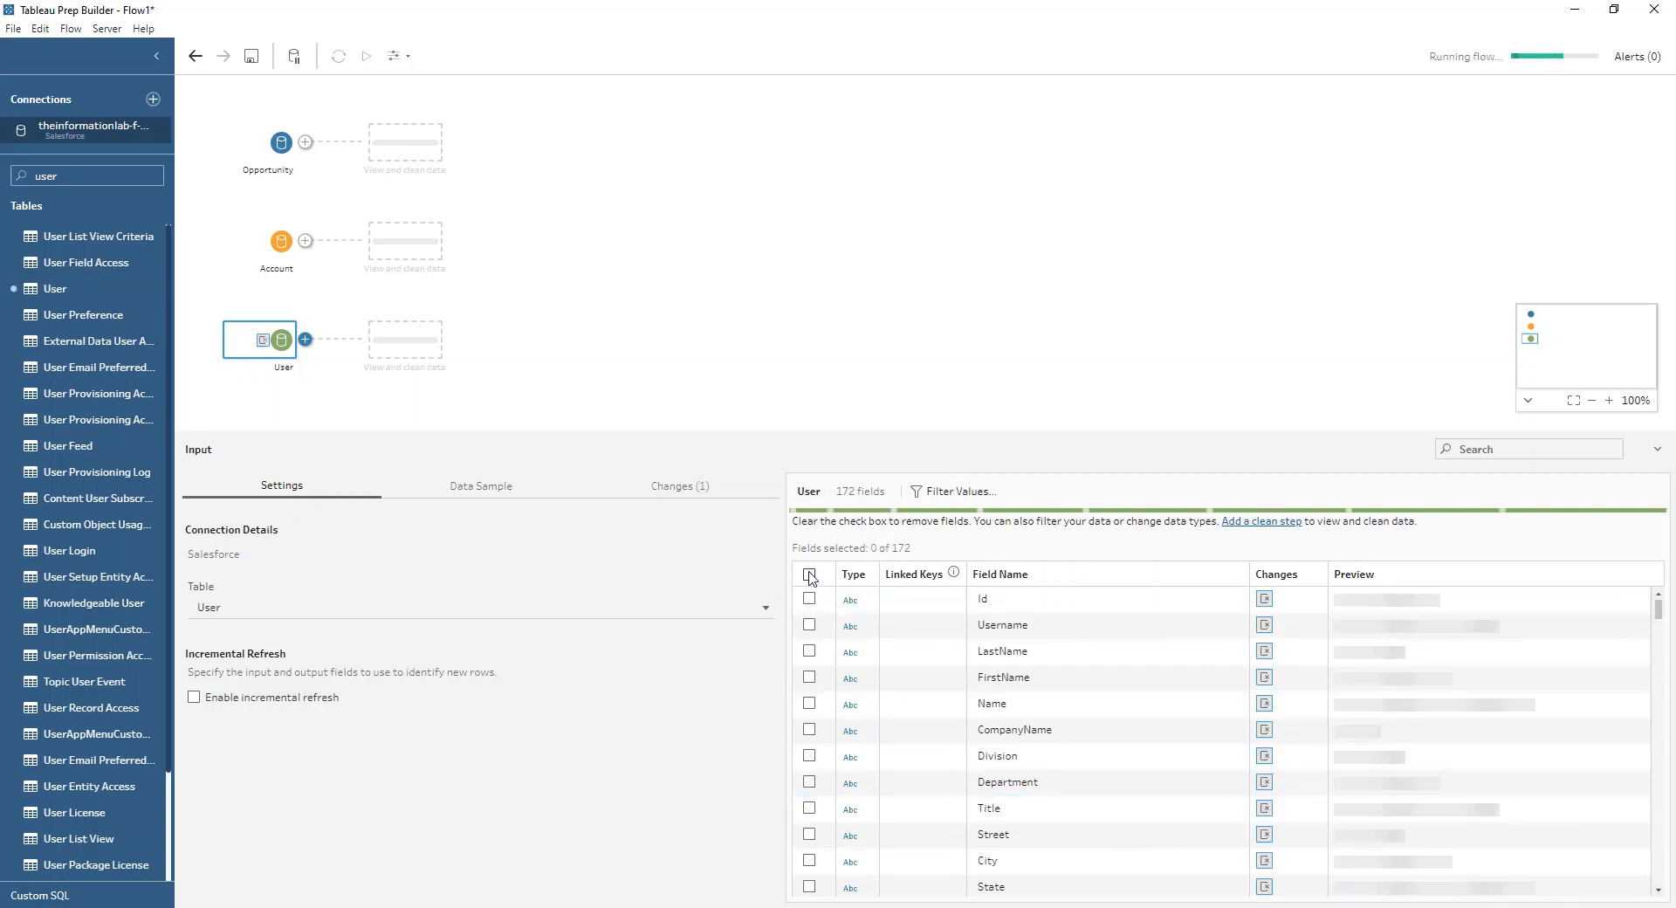
{"action": "left_click", "coordinate": [809, 599]}
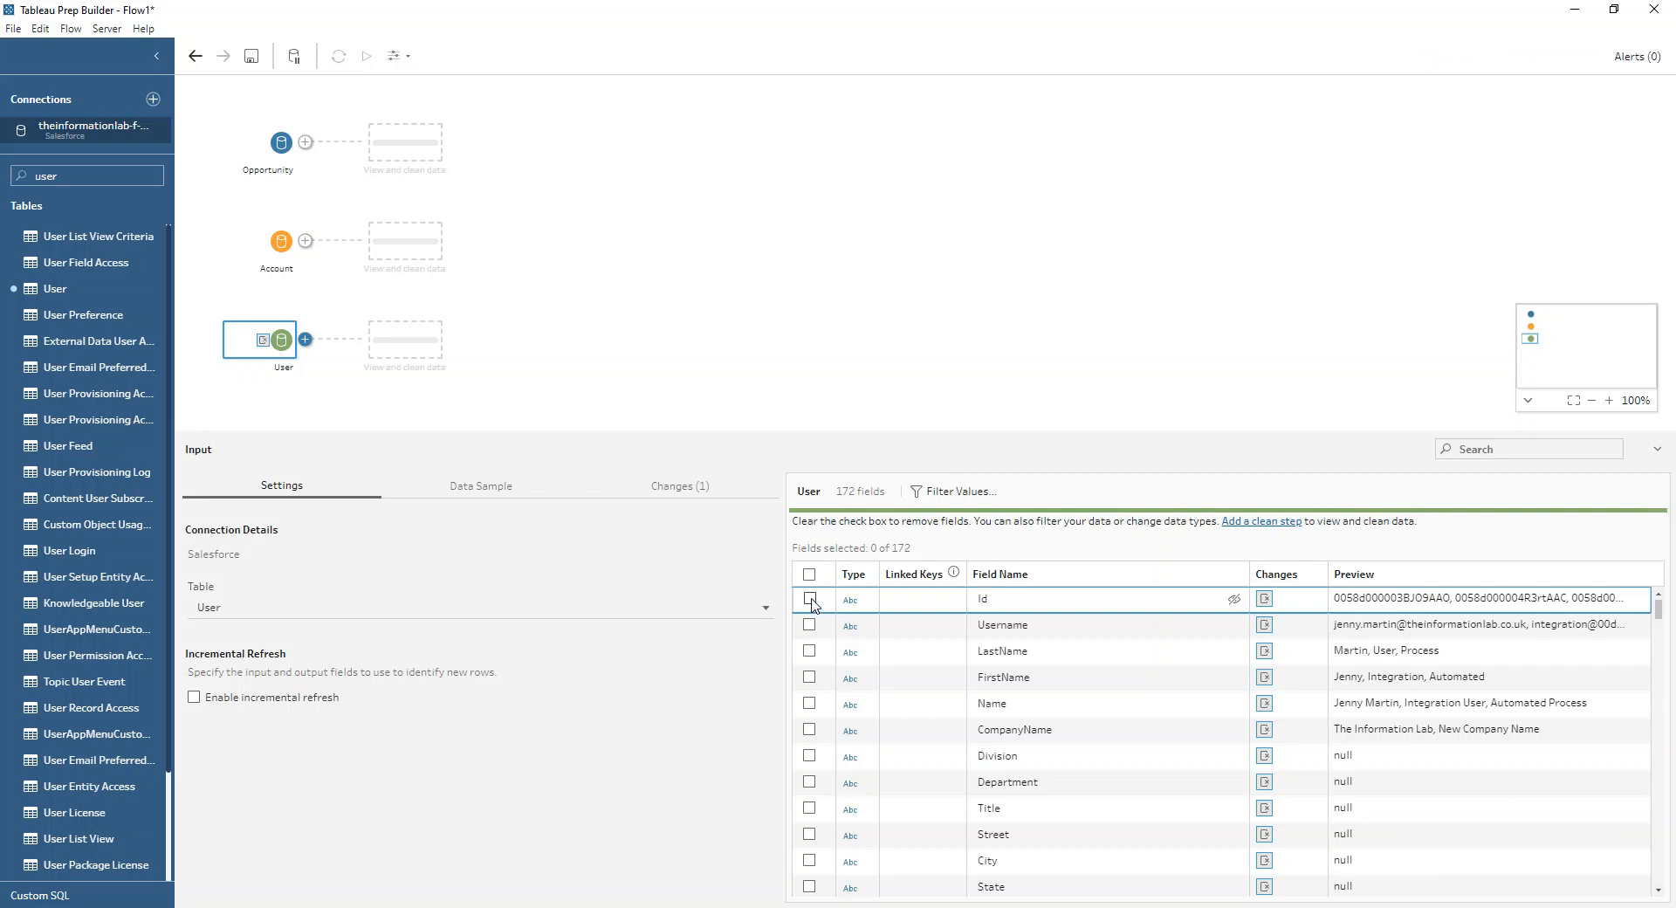
{"action": "left_click", "coordinate": [809, 703]}
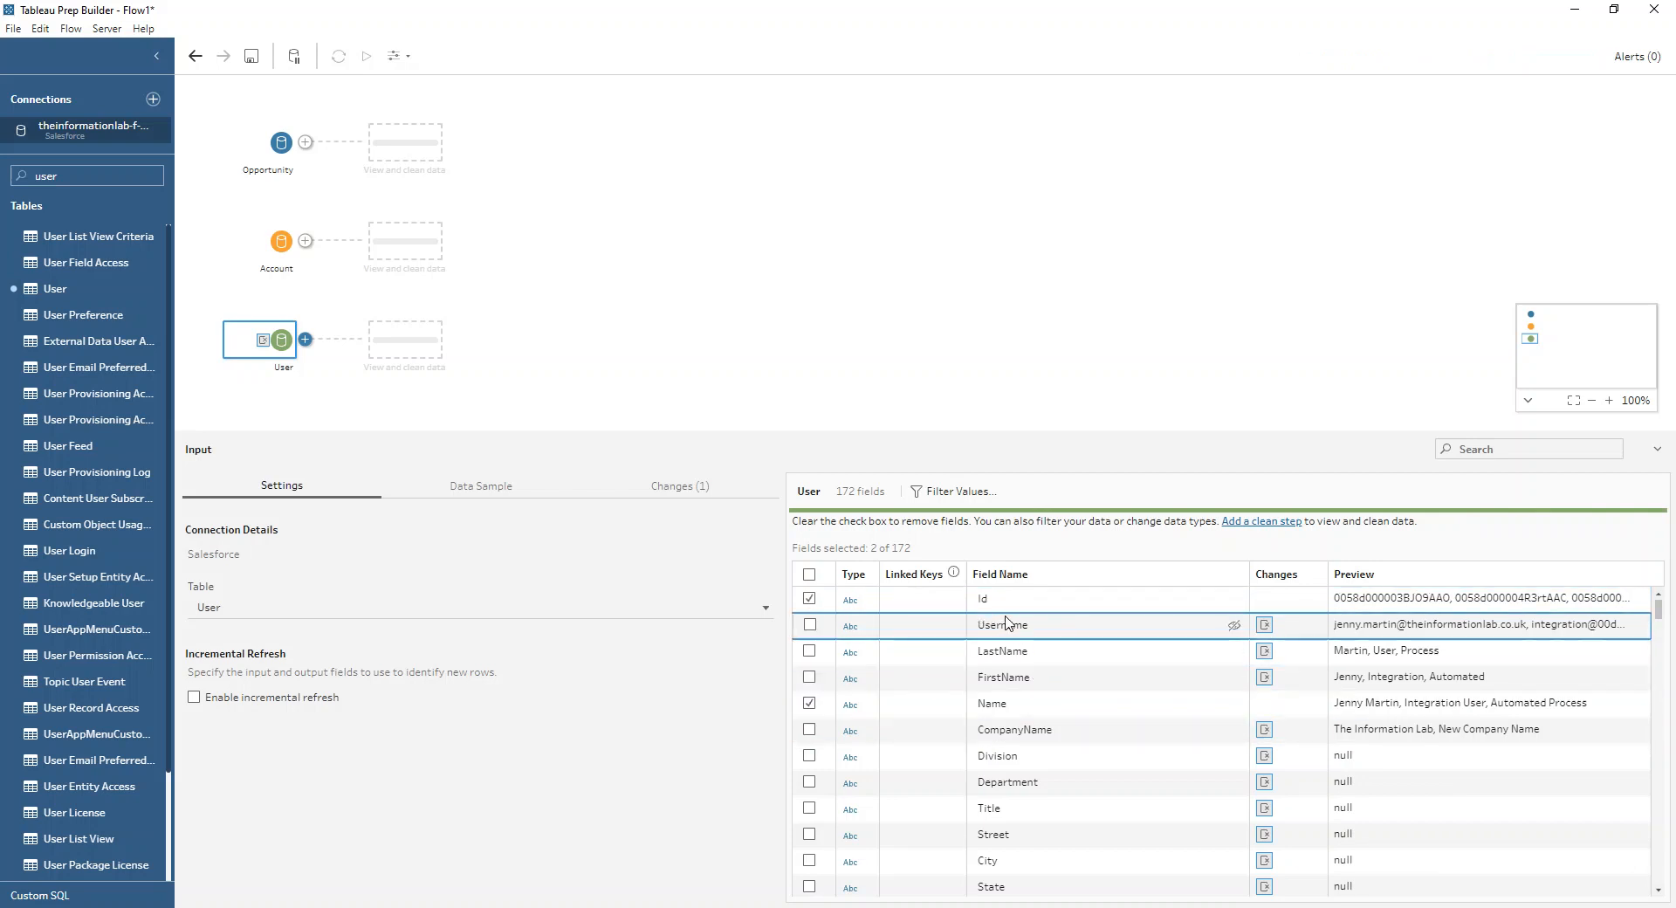
Step: Rename the Id field of the Account input to Account ID
{"action": "left_click", "coordinate": [274, 248]}
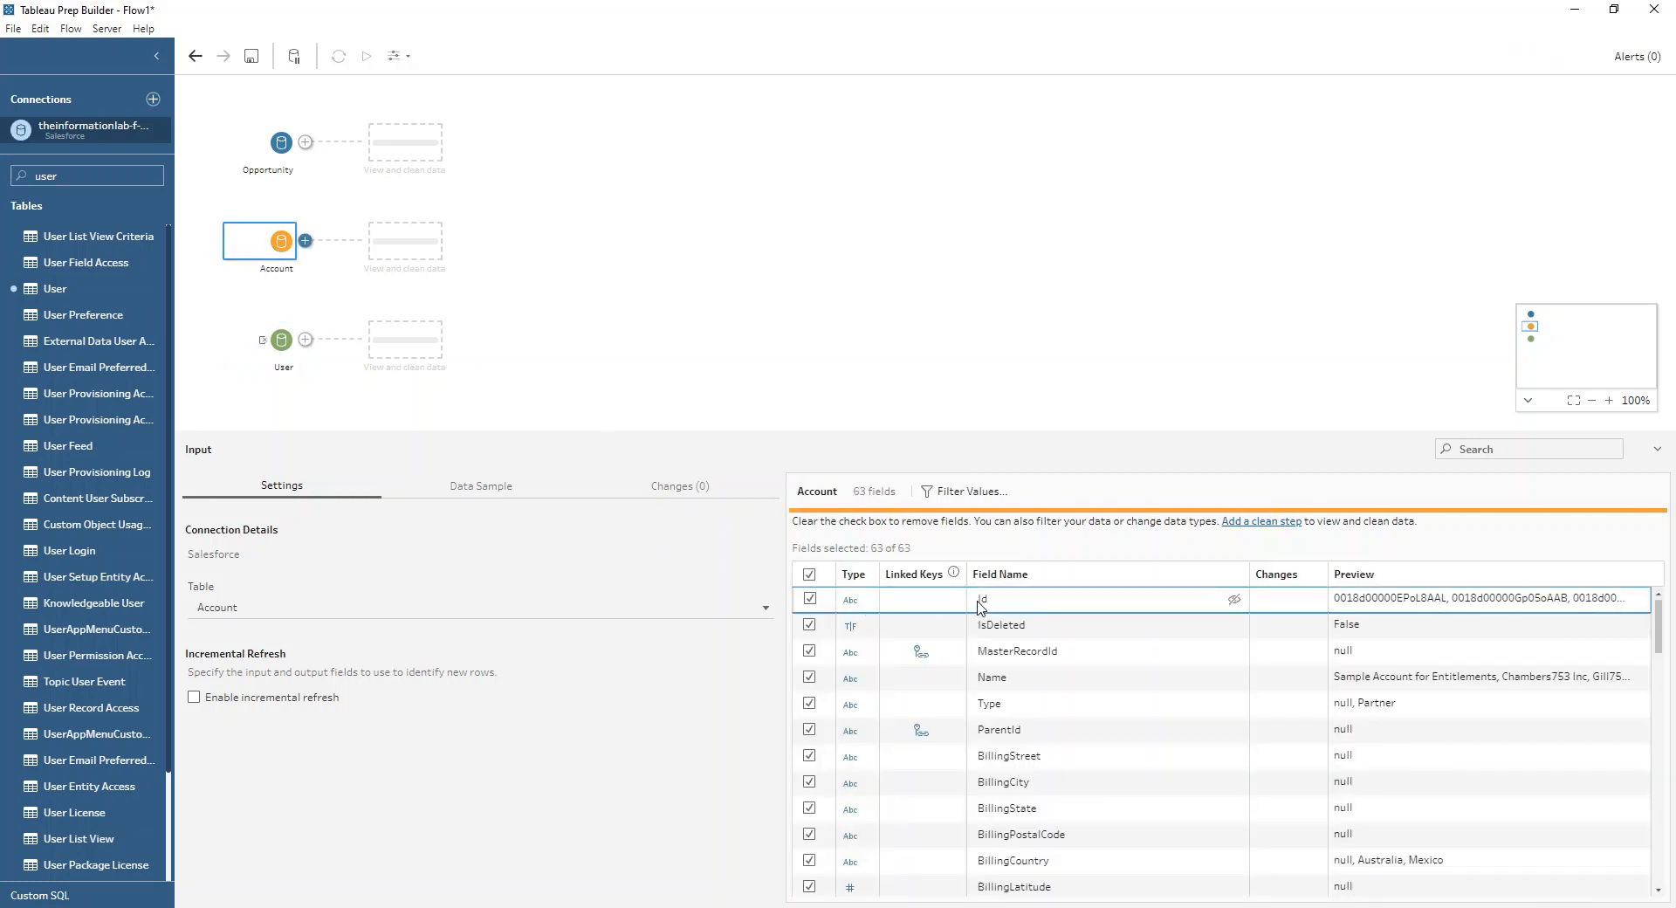
{"action": "double_click", "coordinate": [980, 604]}
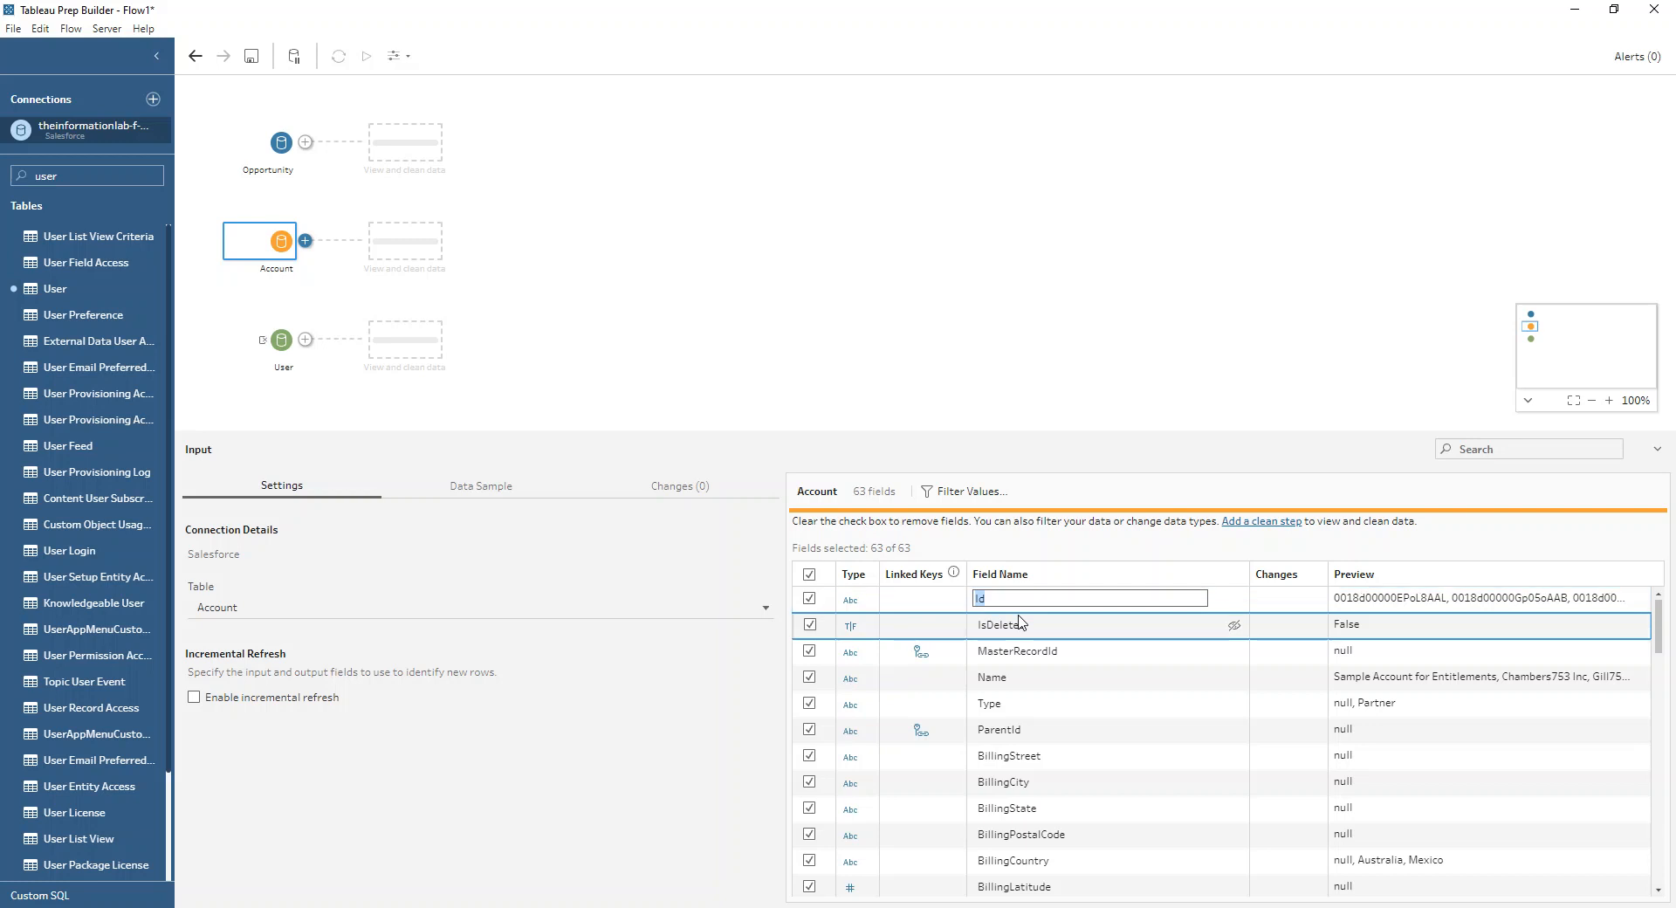
{"action": "type", "text": "Account ID"}
{"action": "key", "text": "Return"}
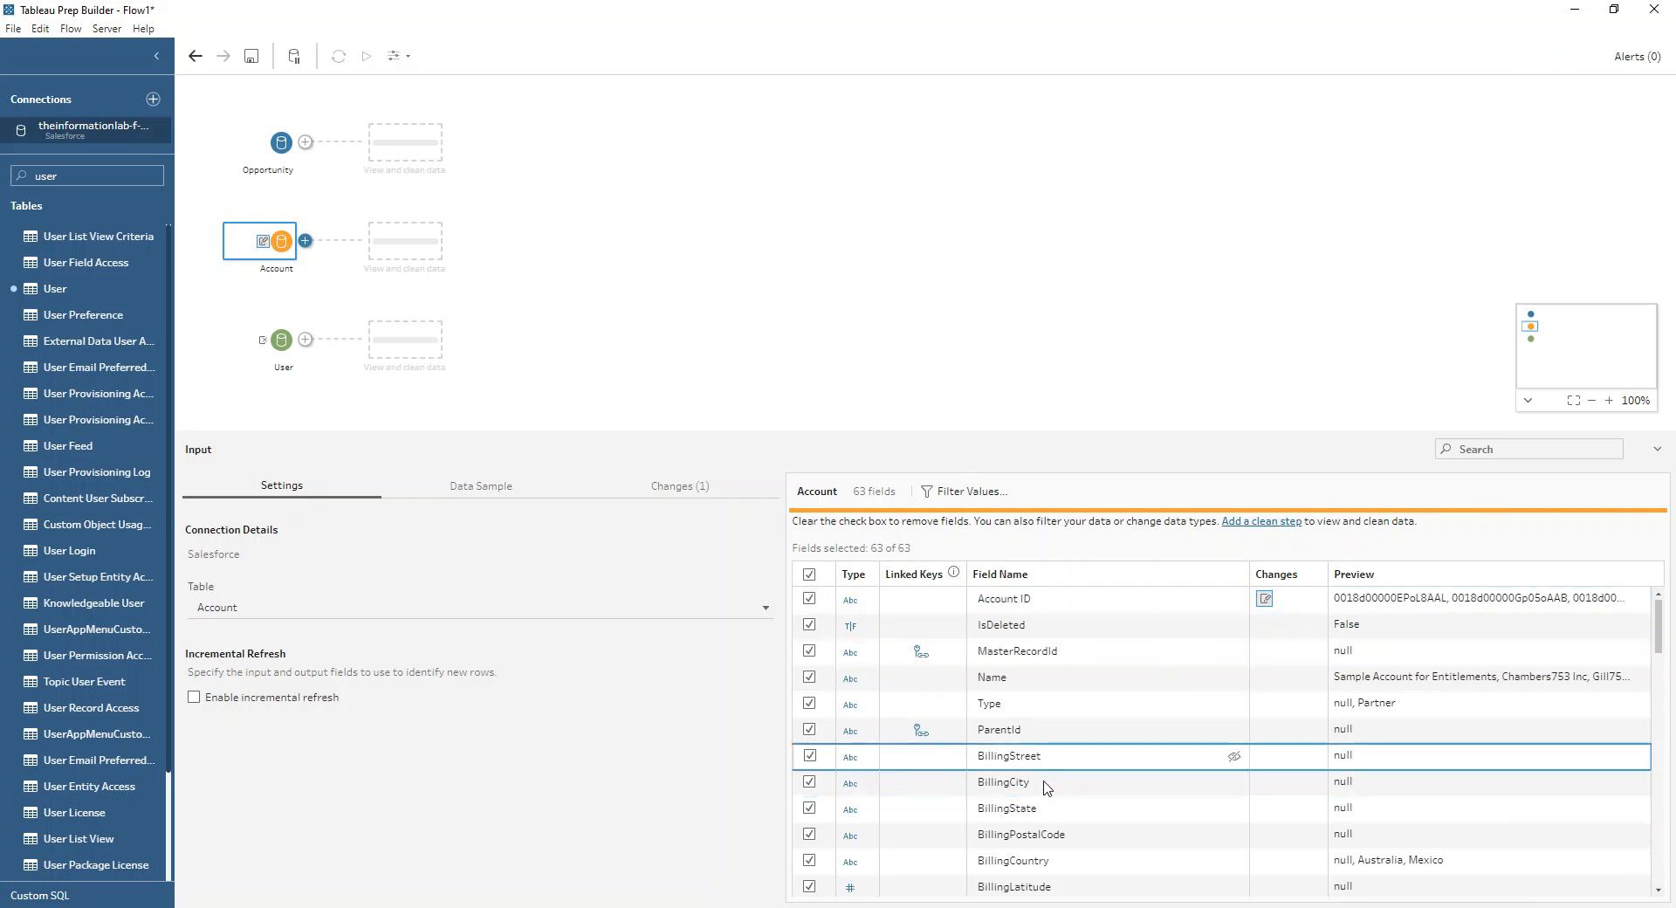
Step: Switch to the Standard Connections flow and examine its Opportunity input, the successive joins with User and Account, and the Final step
{"action": "left_click", "coordinate": [1574, 10]}
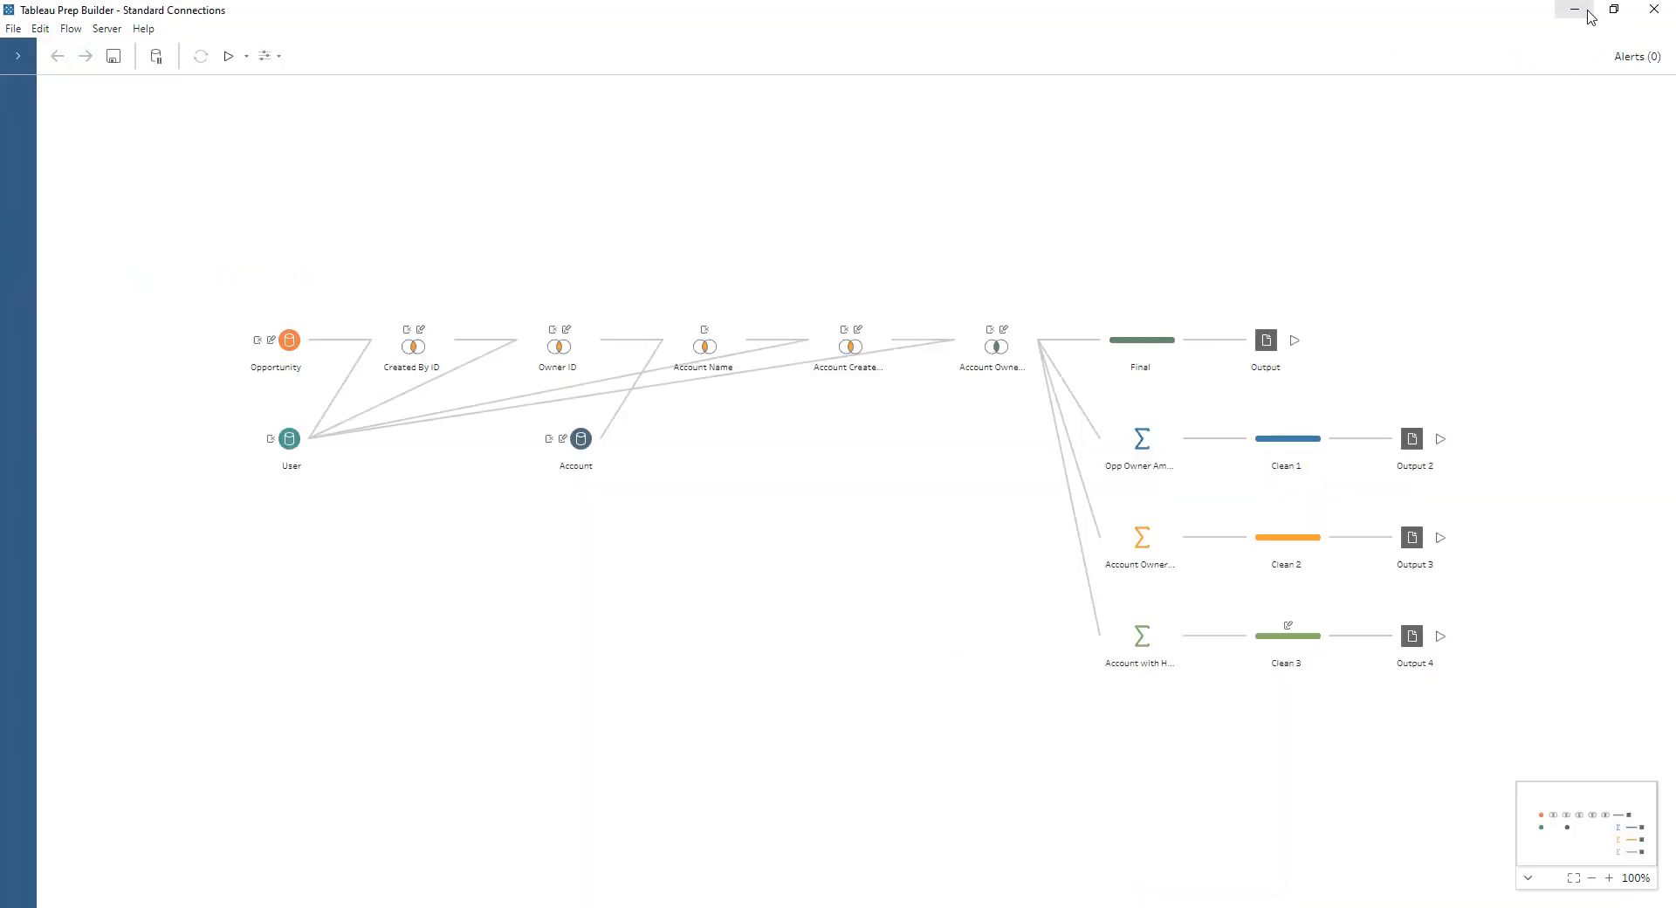
{"action": "left_click", "coordinate": [286, 342]}
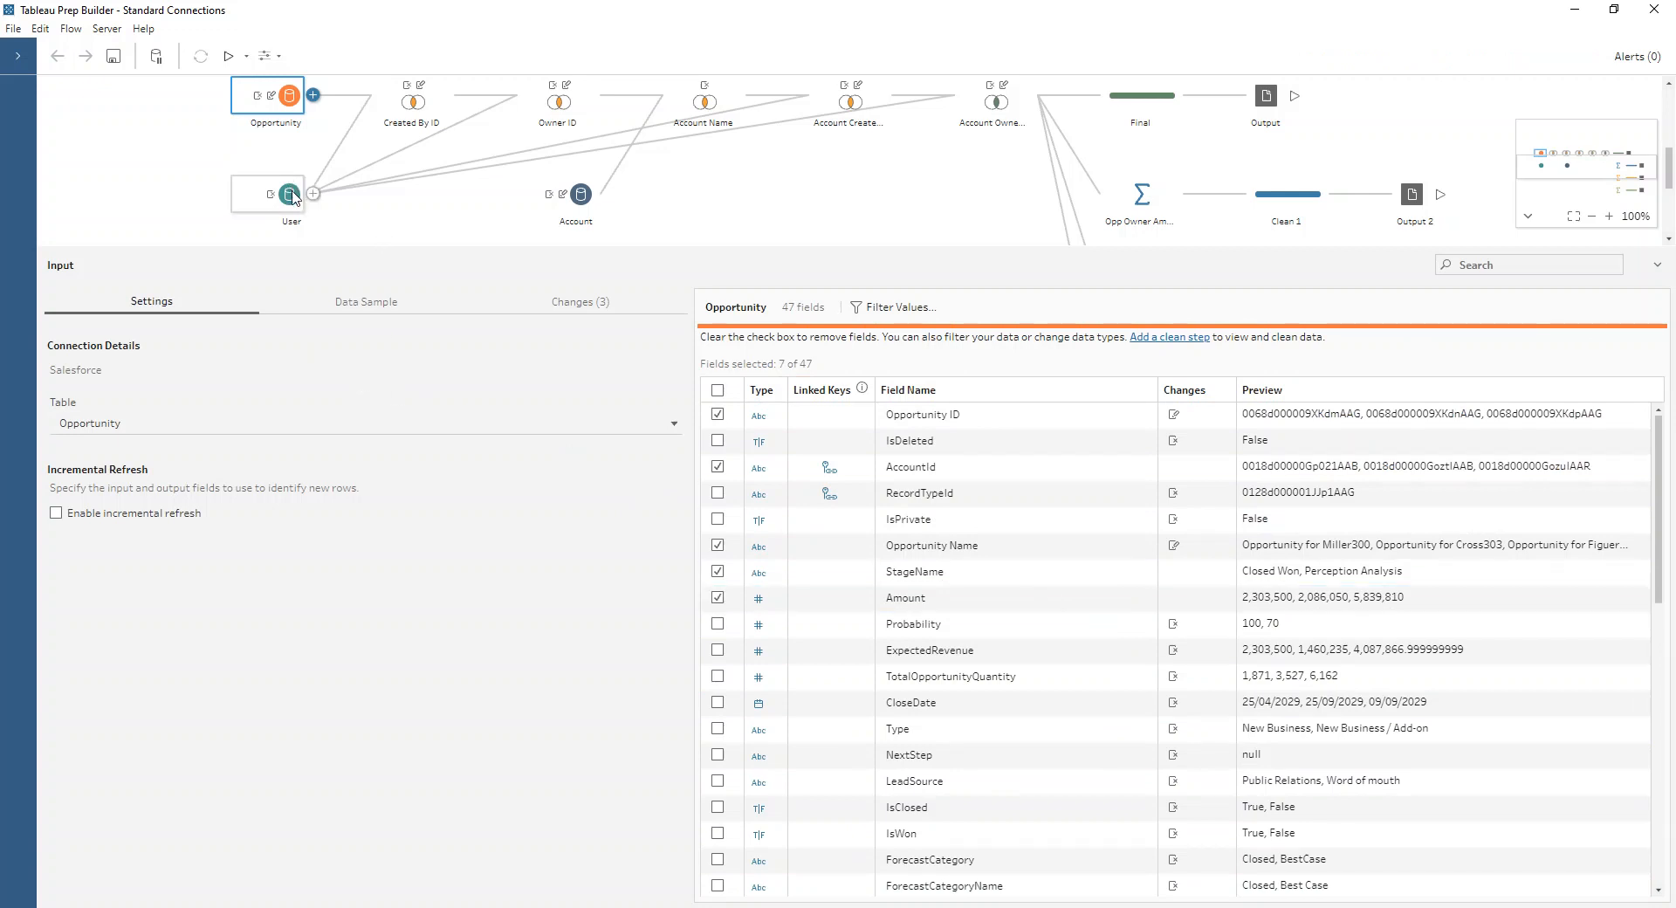
{"action": "left_click", "coordinate": [402, 105]}
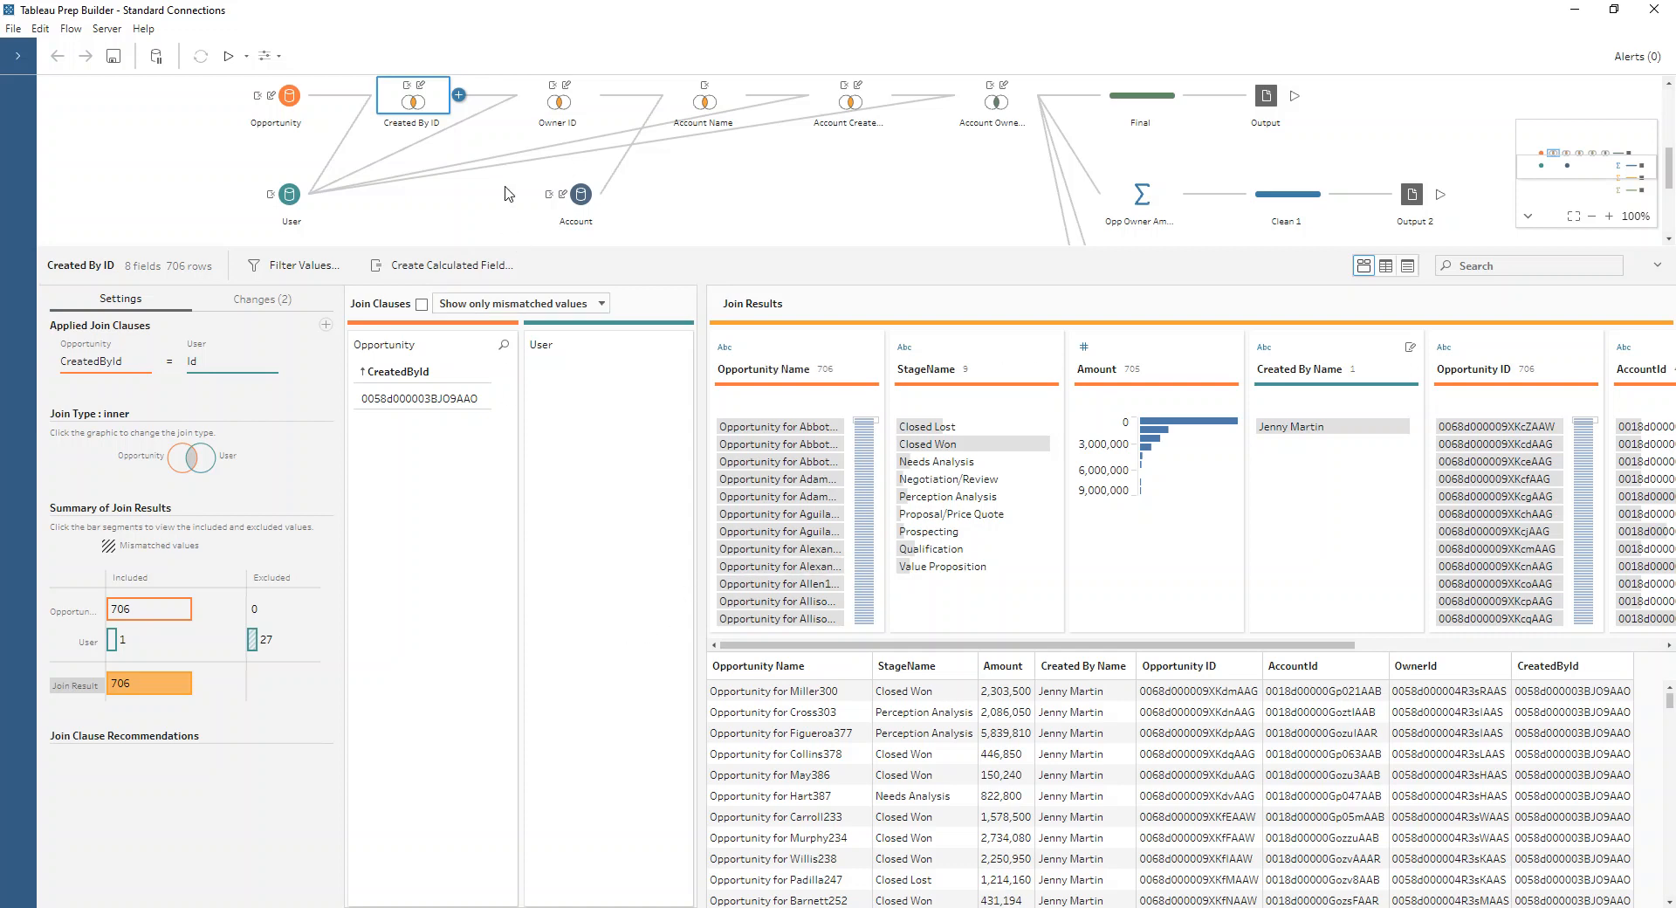
{"action": "left_click", "coordinate": [545, 118]}
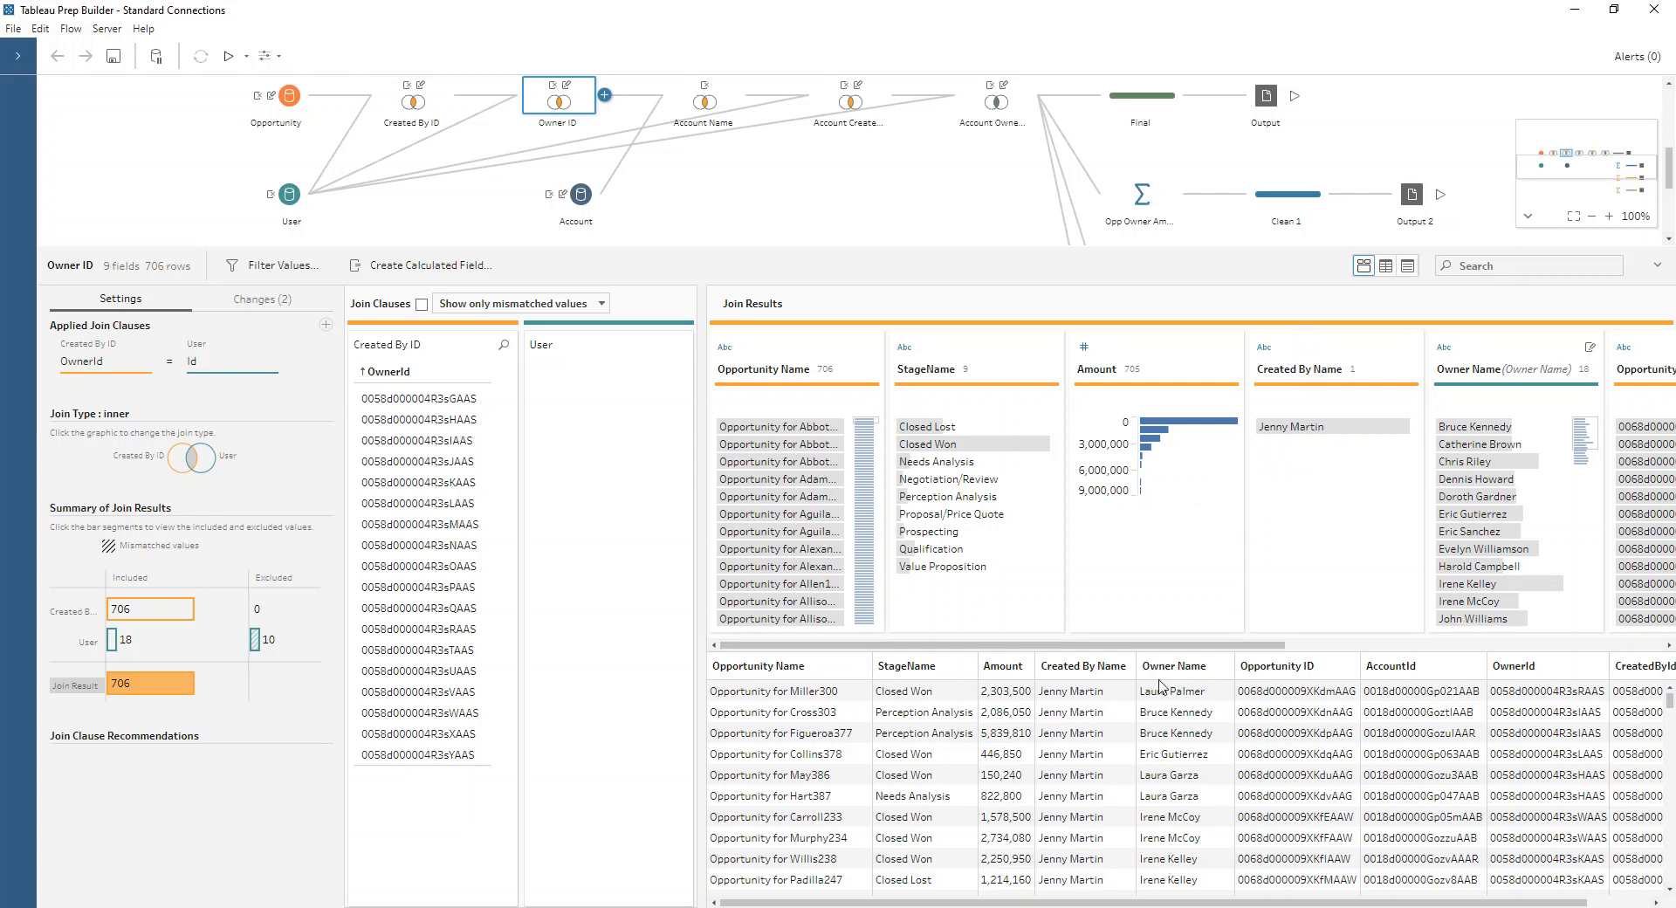
{"action": "left_click", "coordinate": [688, 102]}
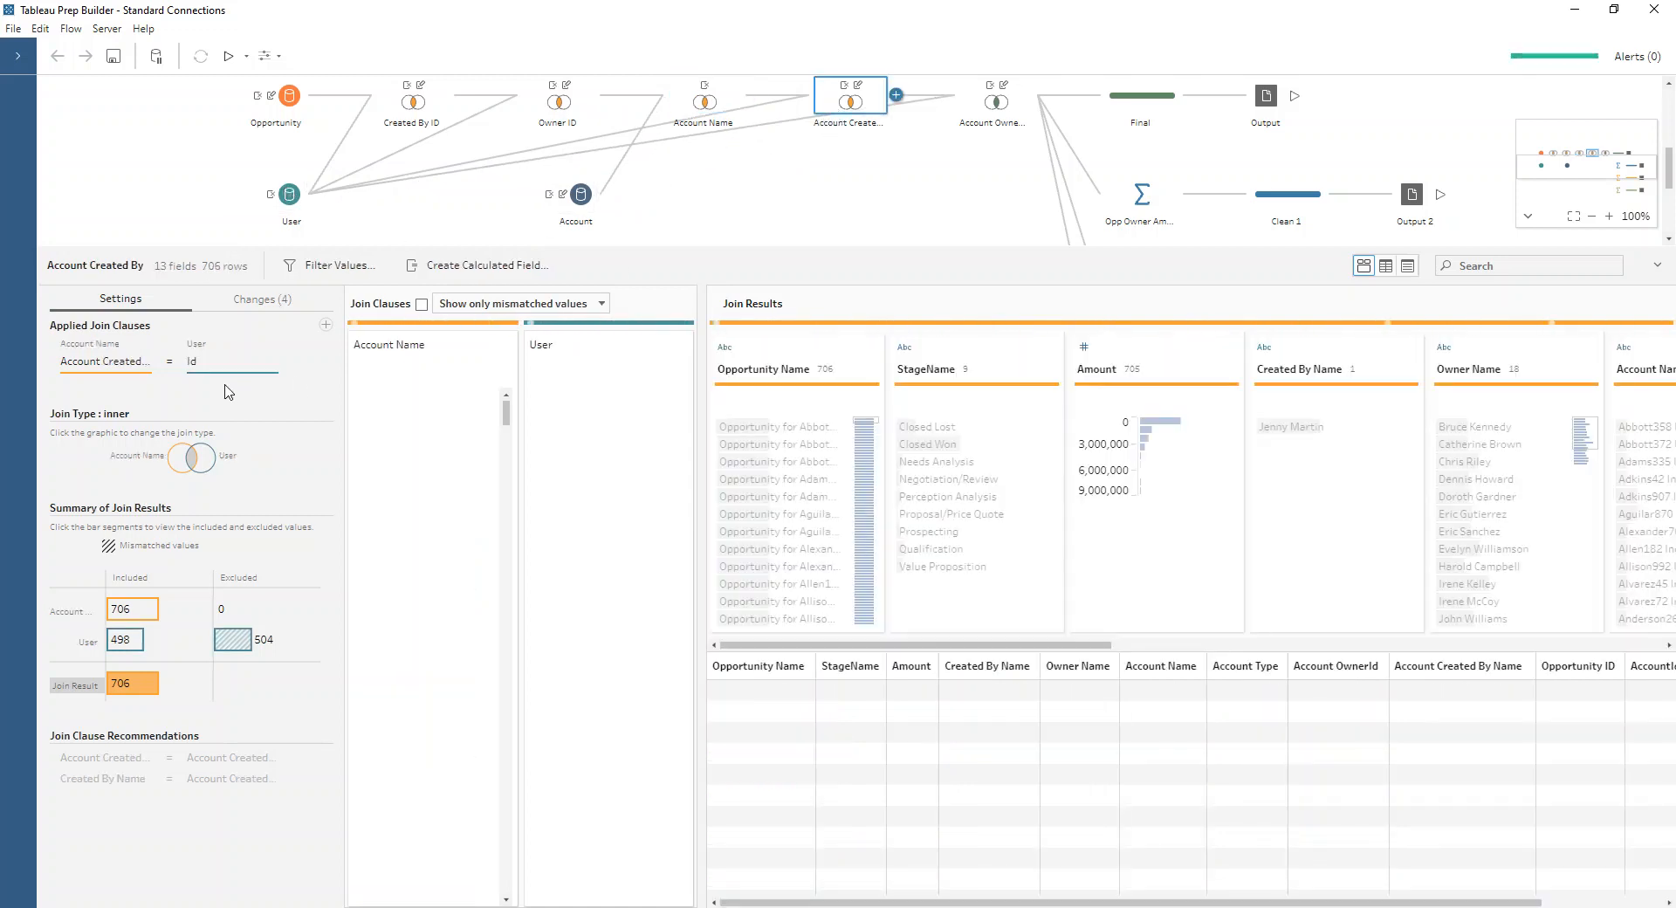
{"action": "left_click", "coordinate": [993, 119]}
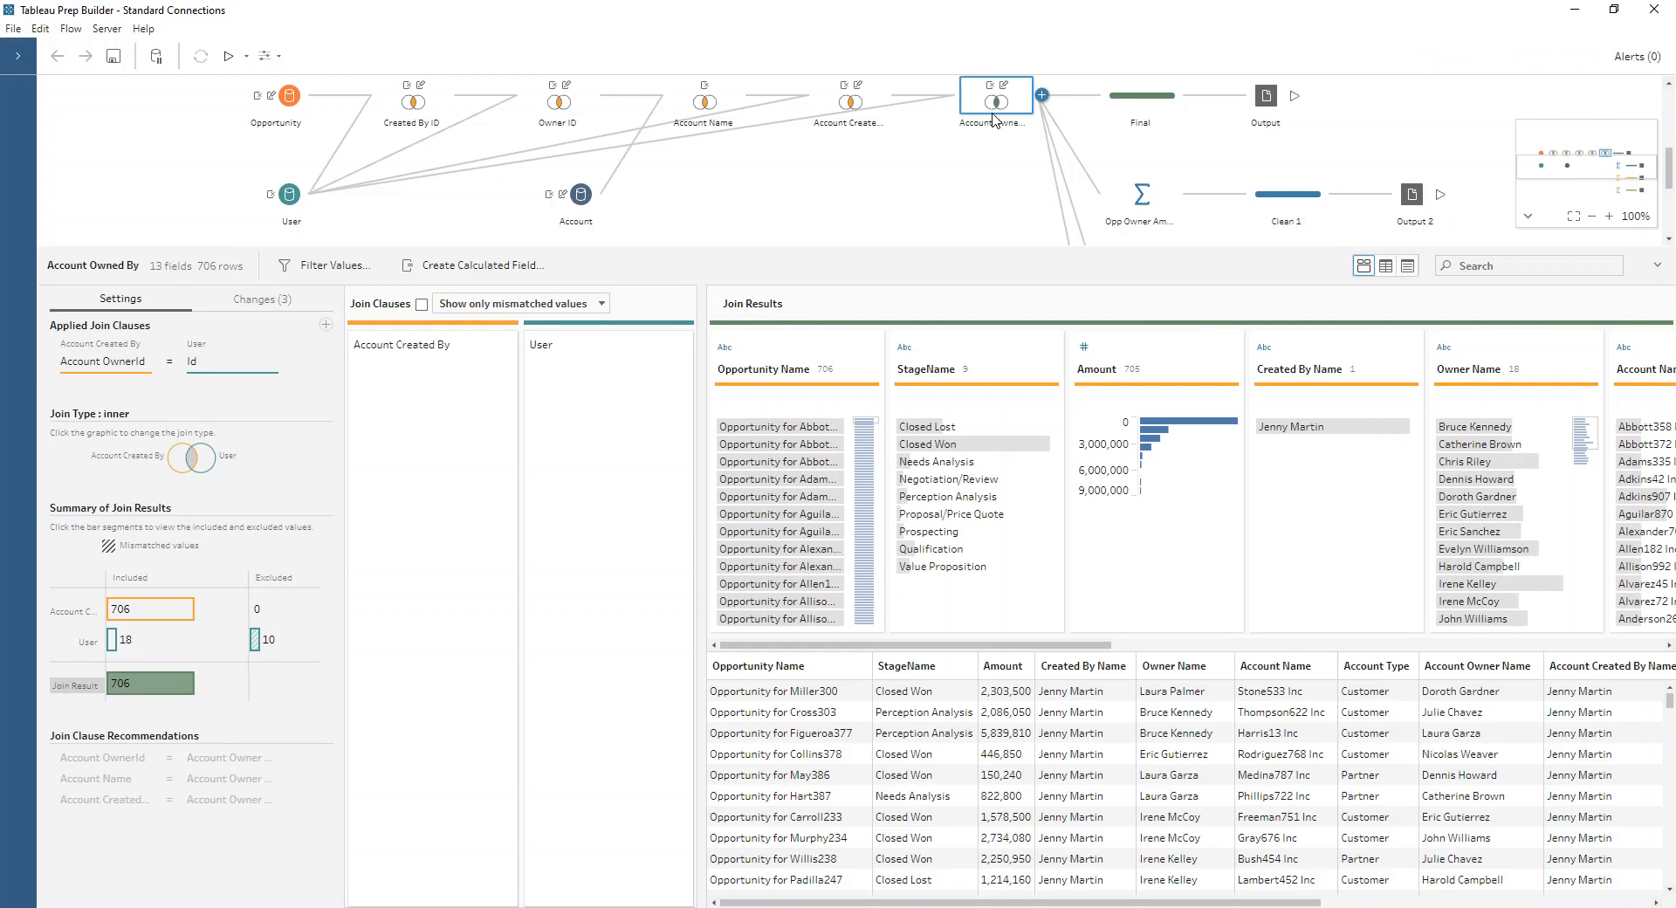
{"action": "left_click", "coordinate": [1137, 98]}
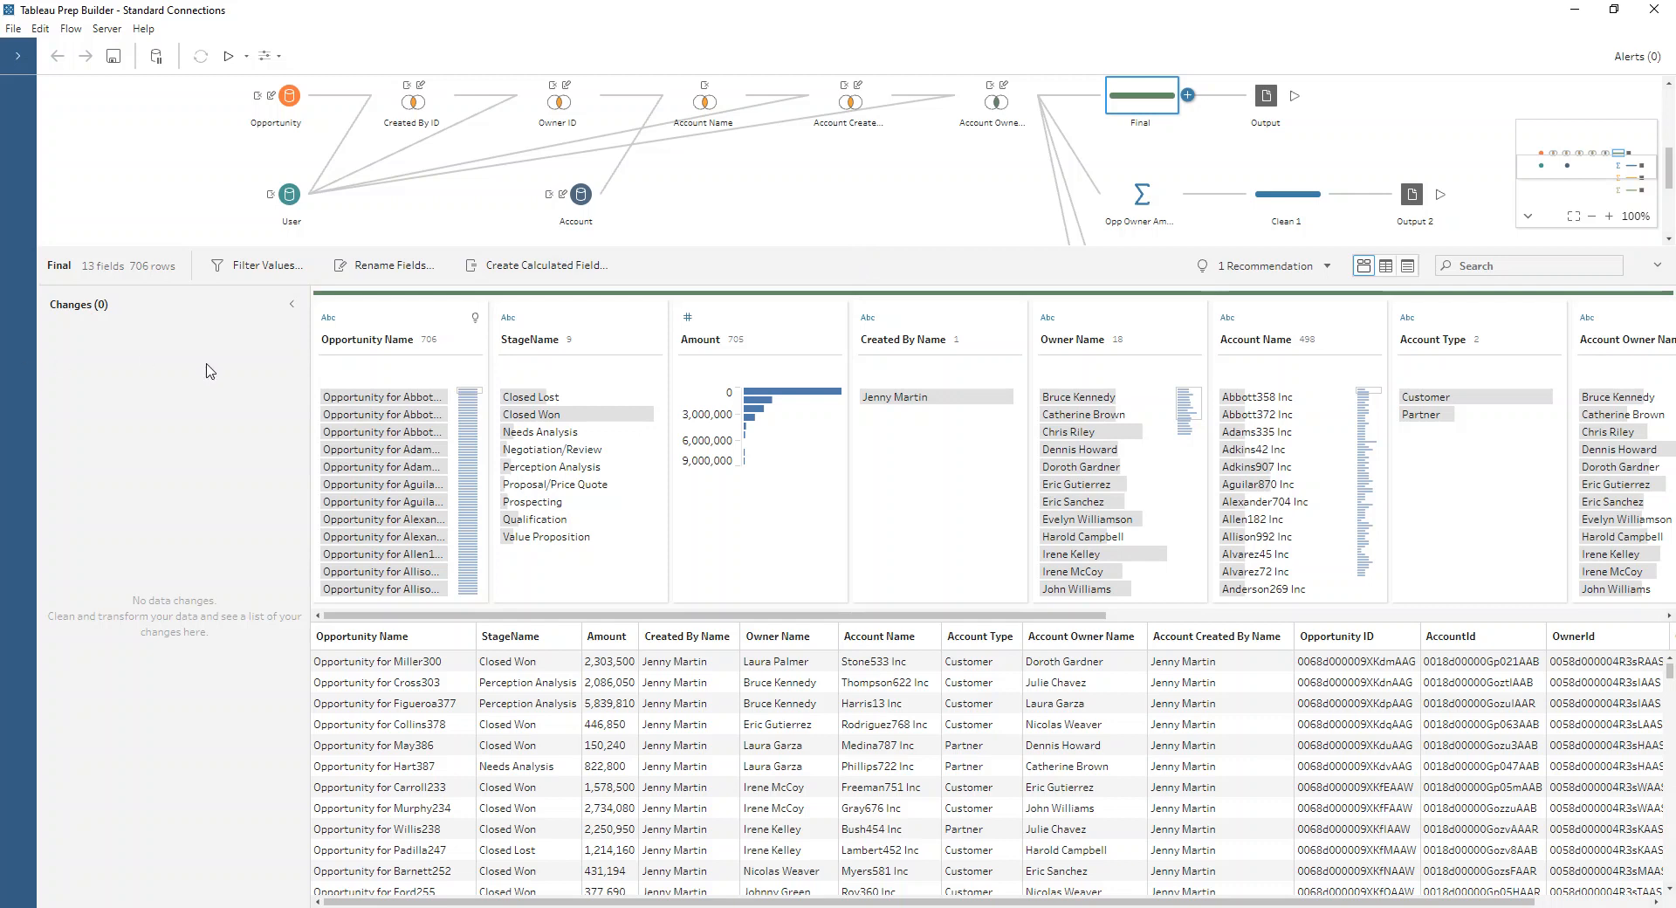
Step: Examine the Opp Owner Amount aggregation and isolate the opportunity owner with the highest Amount in Clean 1
{"action": "left_click", "coordinate": [1130, 217]}
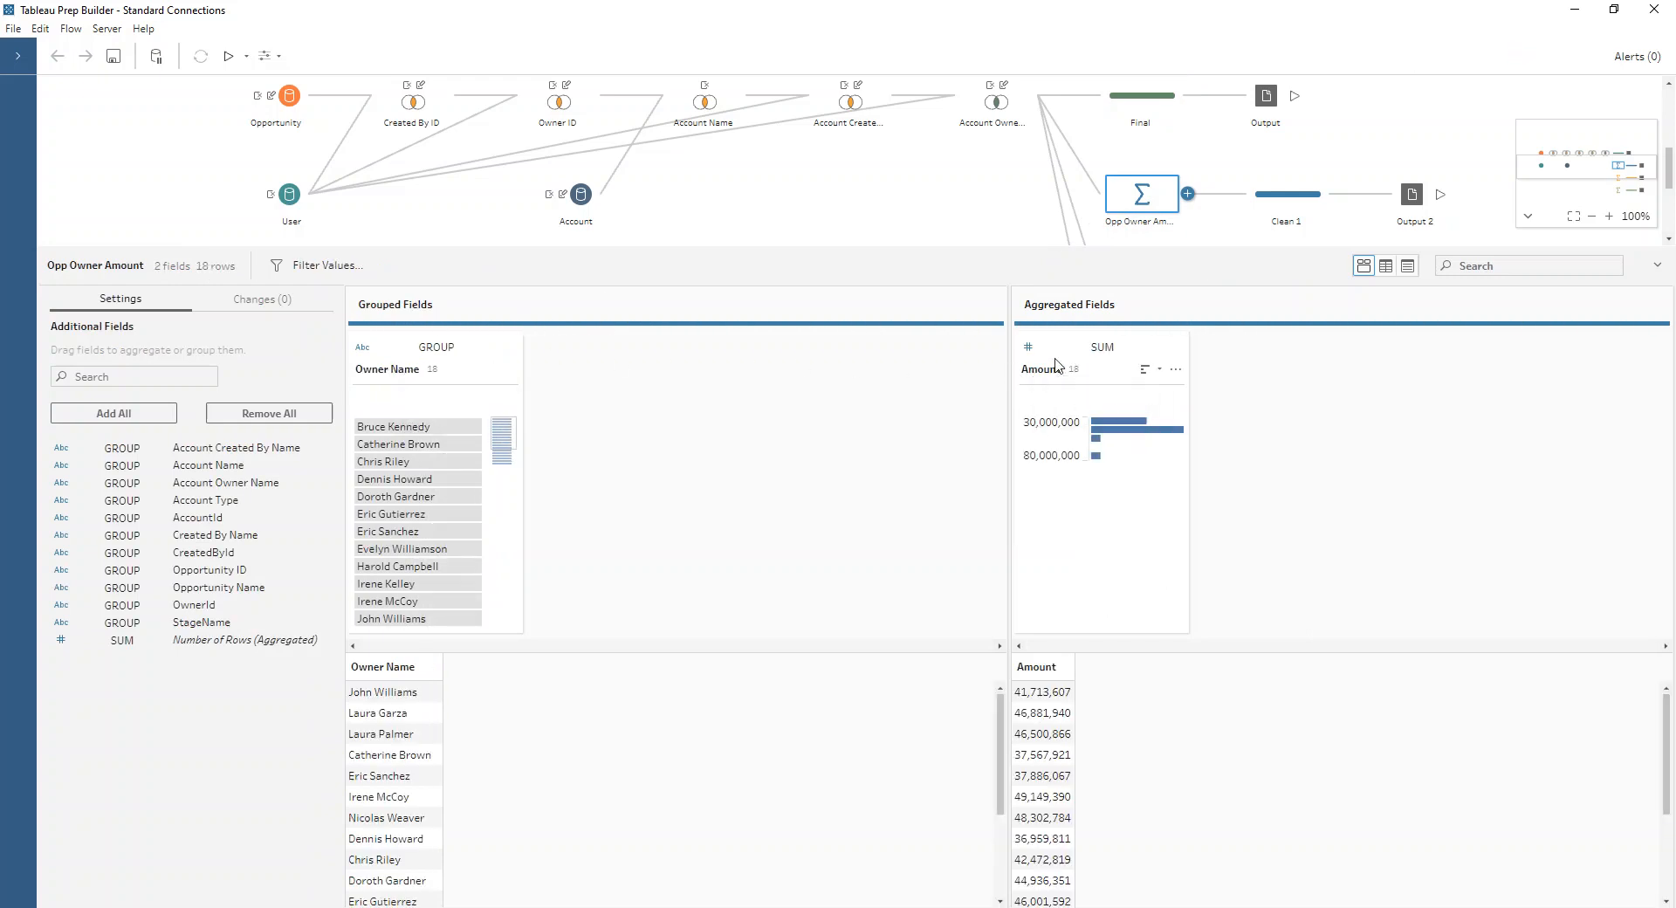
{"action": "left_click", "coordinate": [1290, 199]}
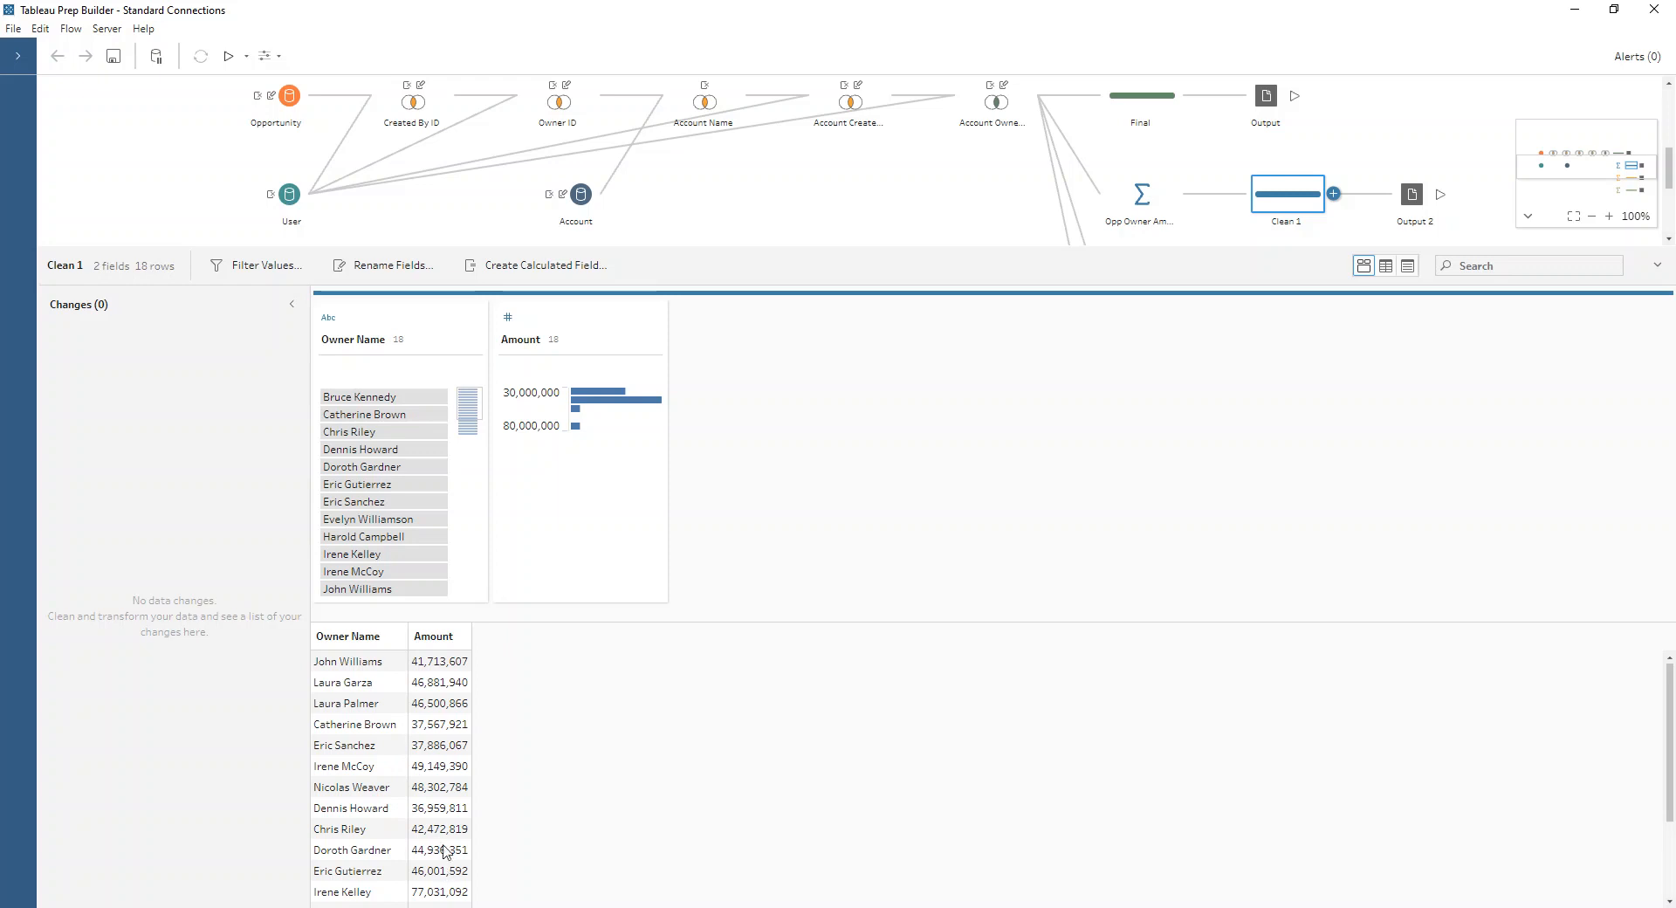
{"action": "left_click", "coordinate": [576, 426]}
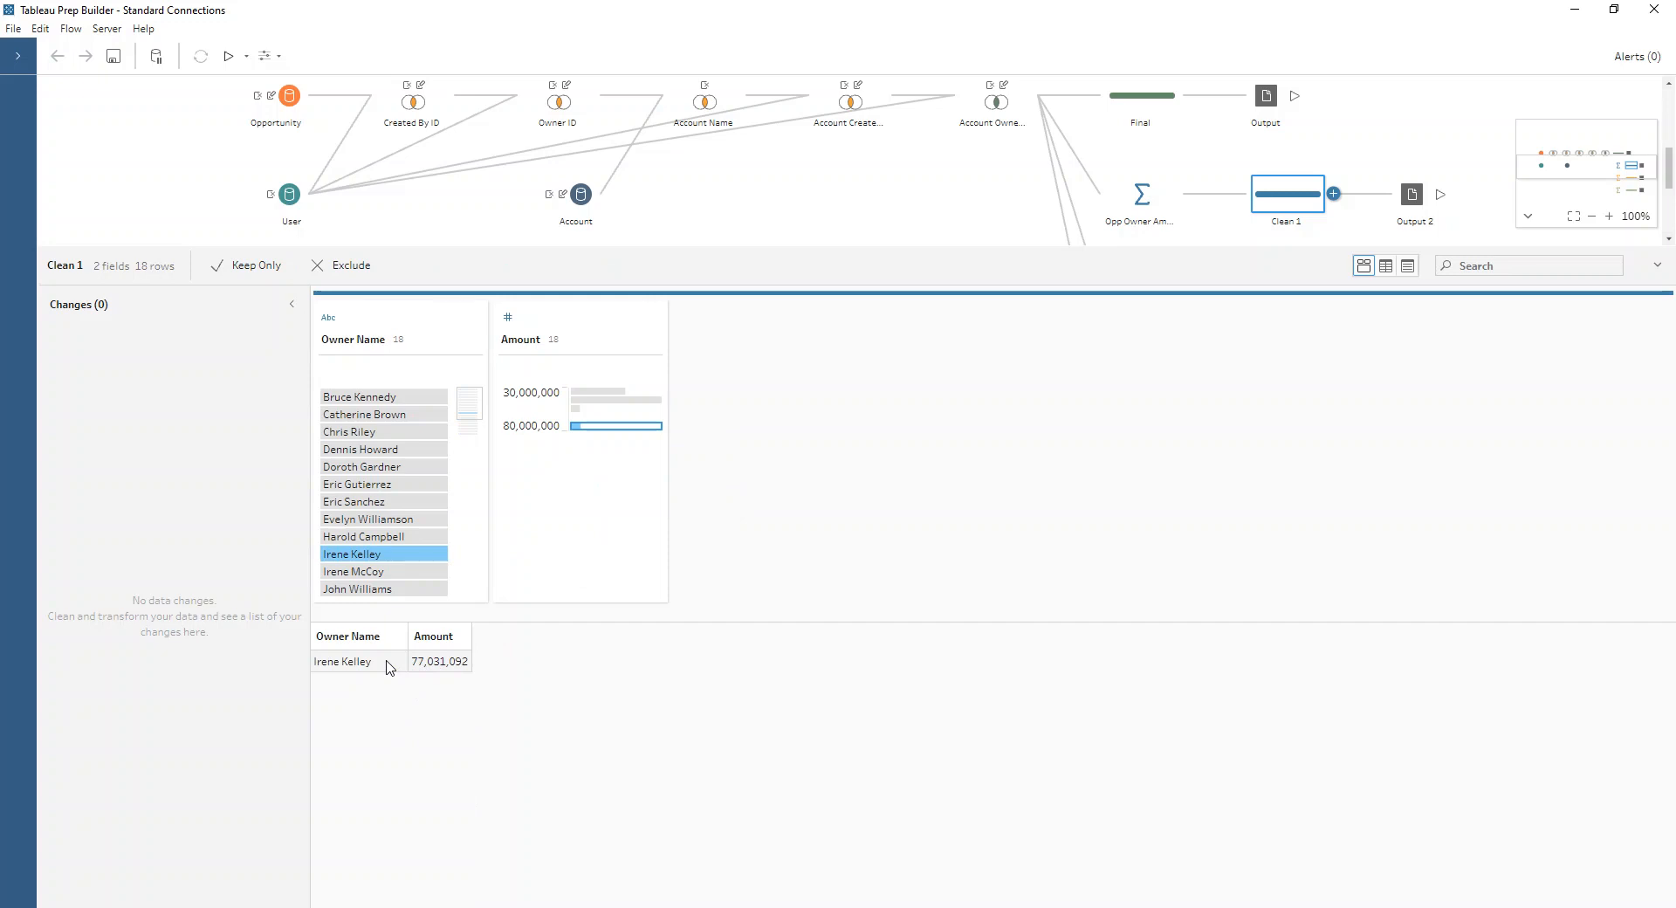
Step: Examine the Account Owner Amount aggregation and isolate the account owner with the highest Amount in Clean 2
{"action": "scroll", "coordinate": [1103, 150], "scroll_direction": "down", "scroll_amount": 3}
{"action": "left_click", "coordinate": [1124, 132]}
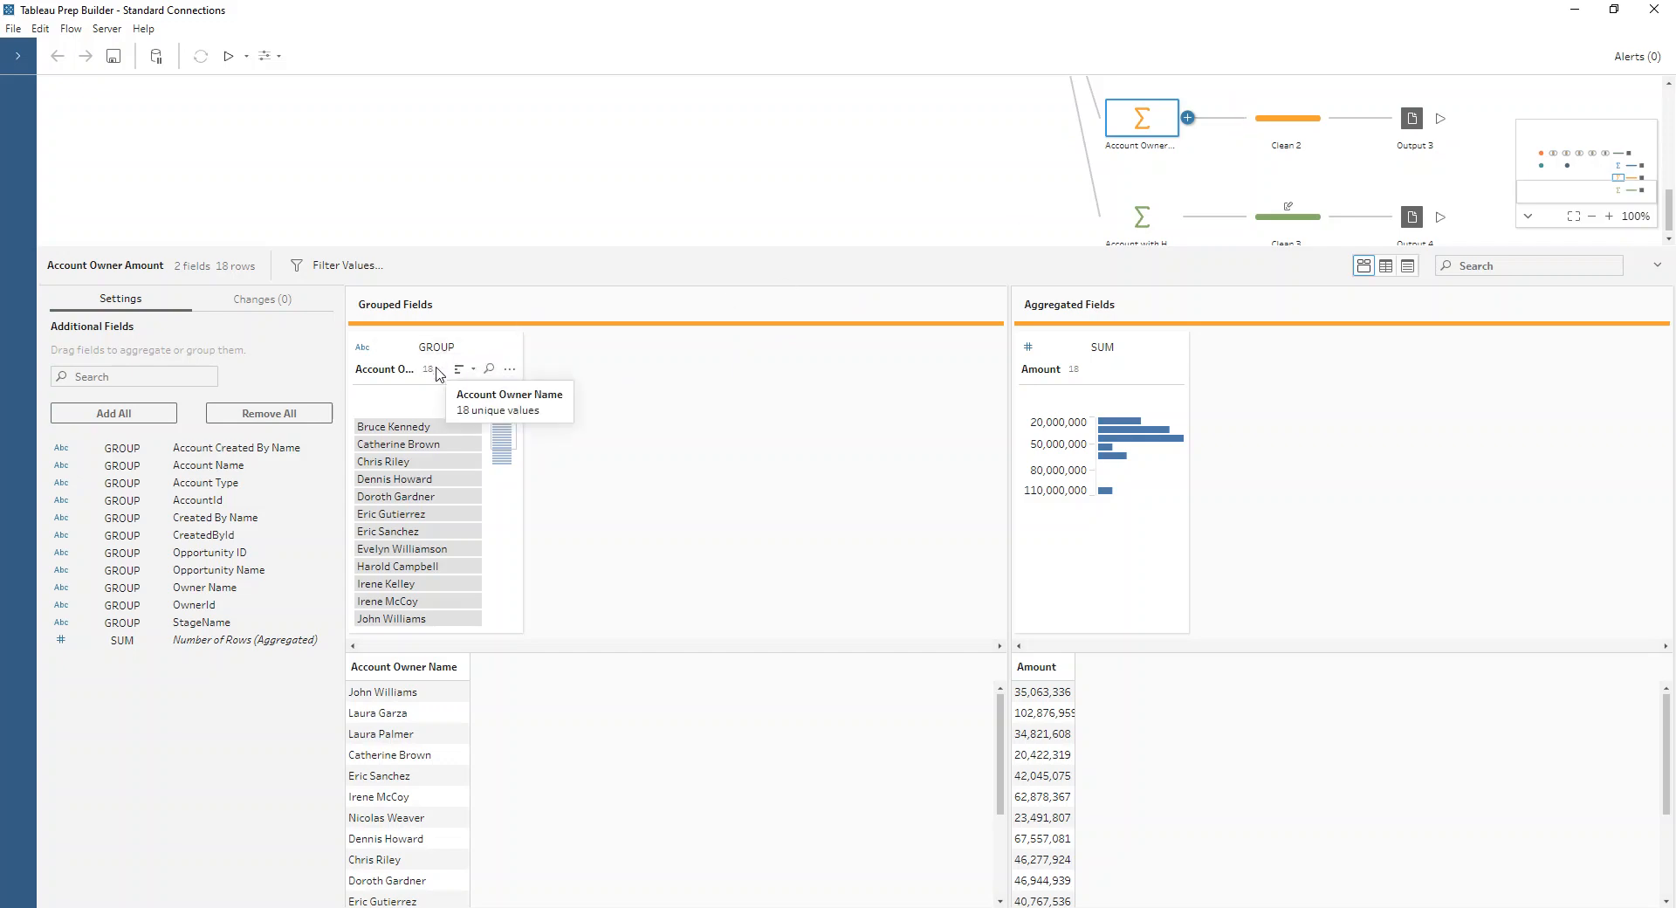
{"action": "left_click", "coordinate": [1276, 123]}
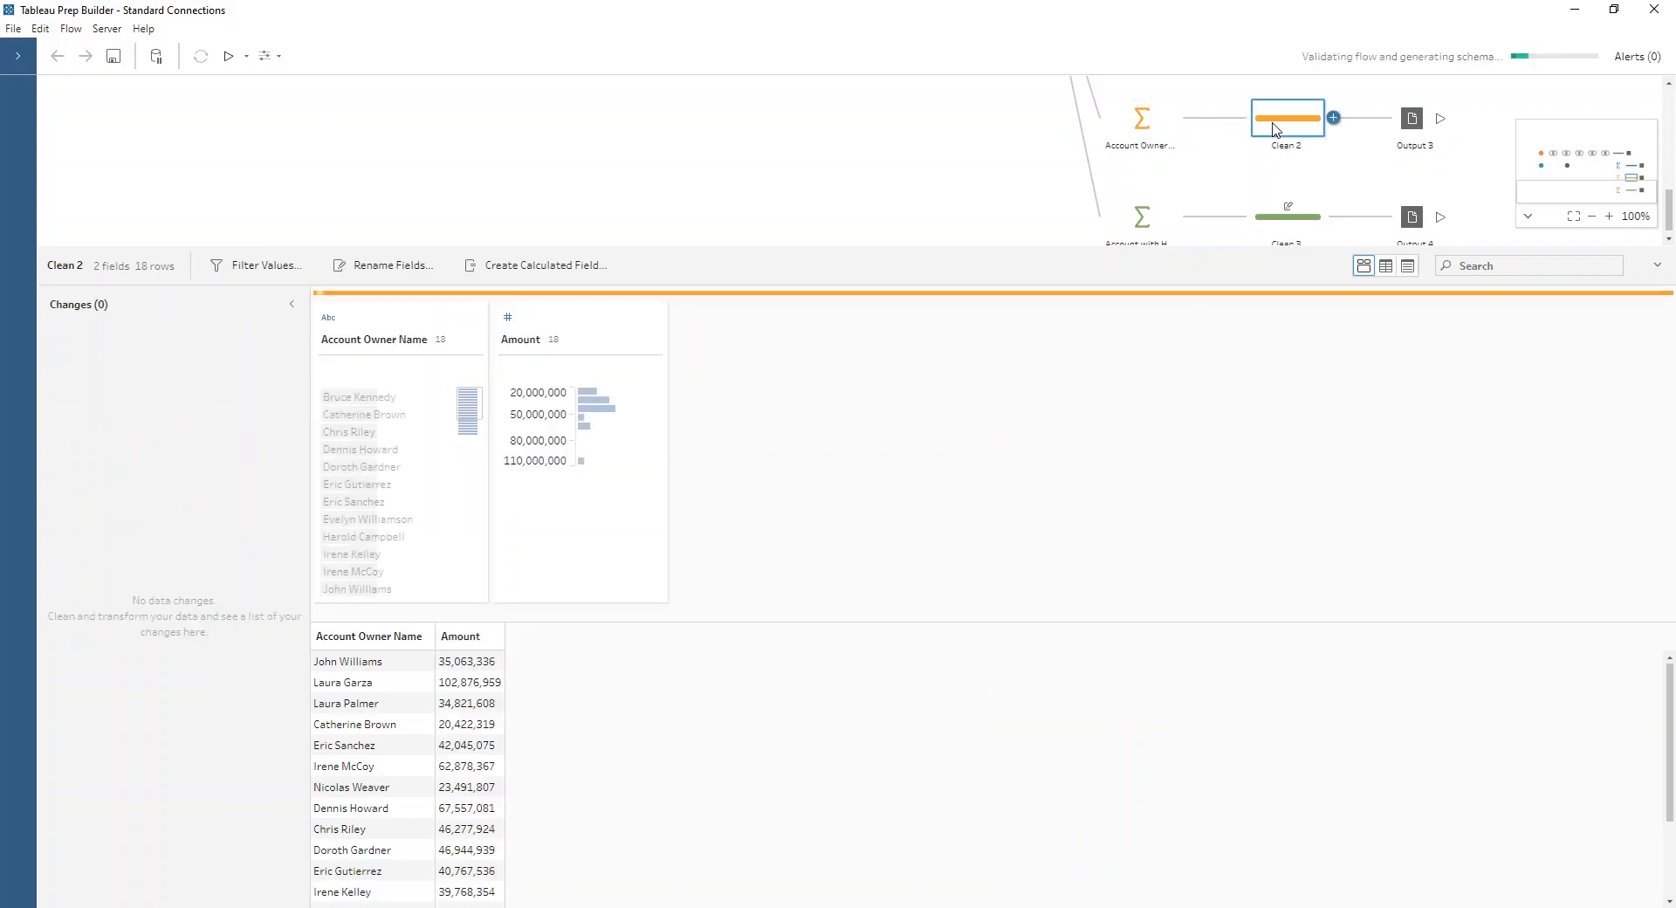
{"action": "left_click", "coordinate": [591, 464]}
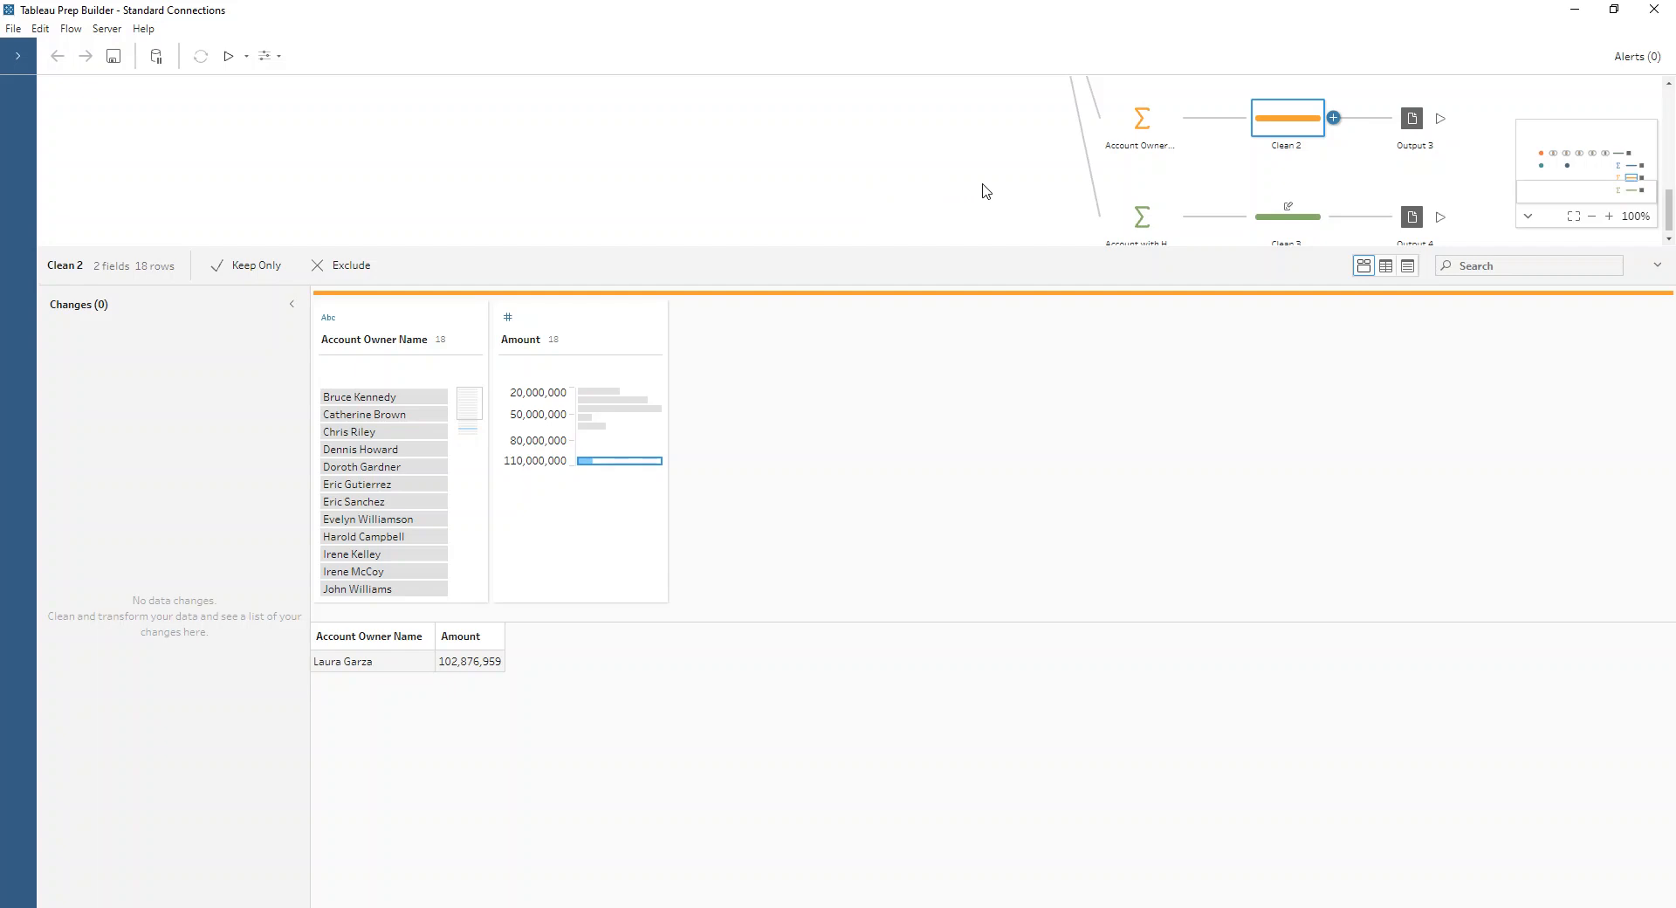
Step: Examine the Account with Highest Opp aggregation and isolate in Clean 3 the account with 5 opportunities, followed by those in the highest Amount range
{"action": "left_click", "coordinate": [1157, 216]}
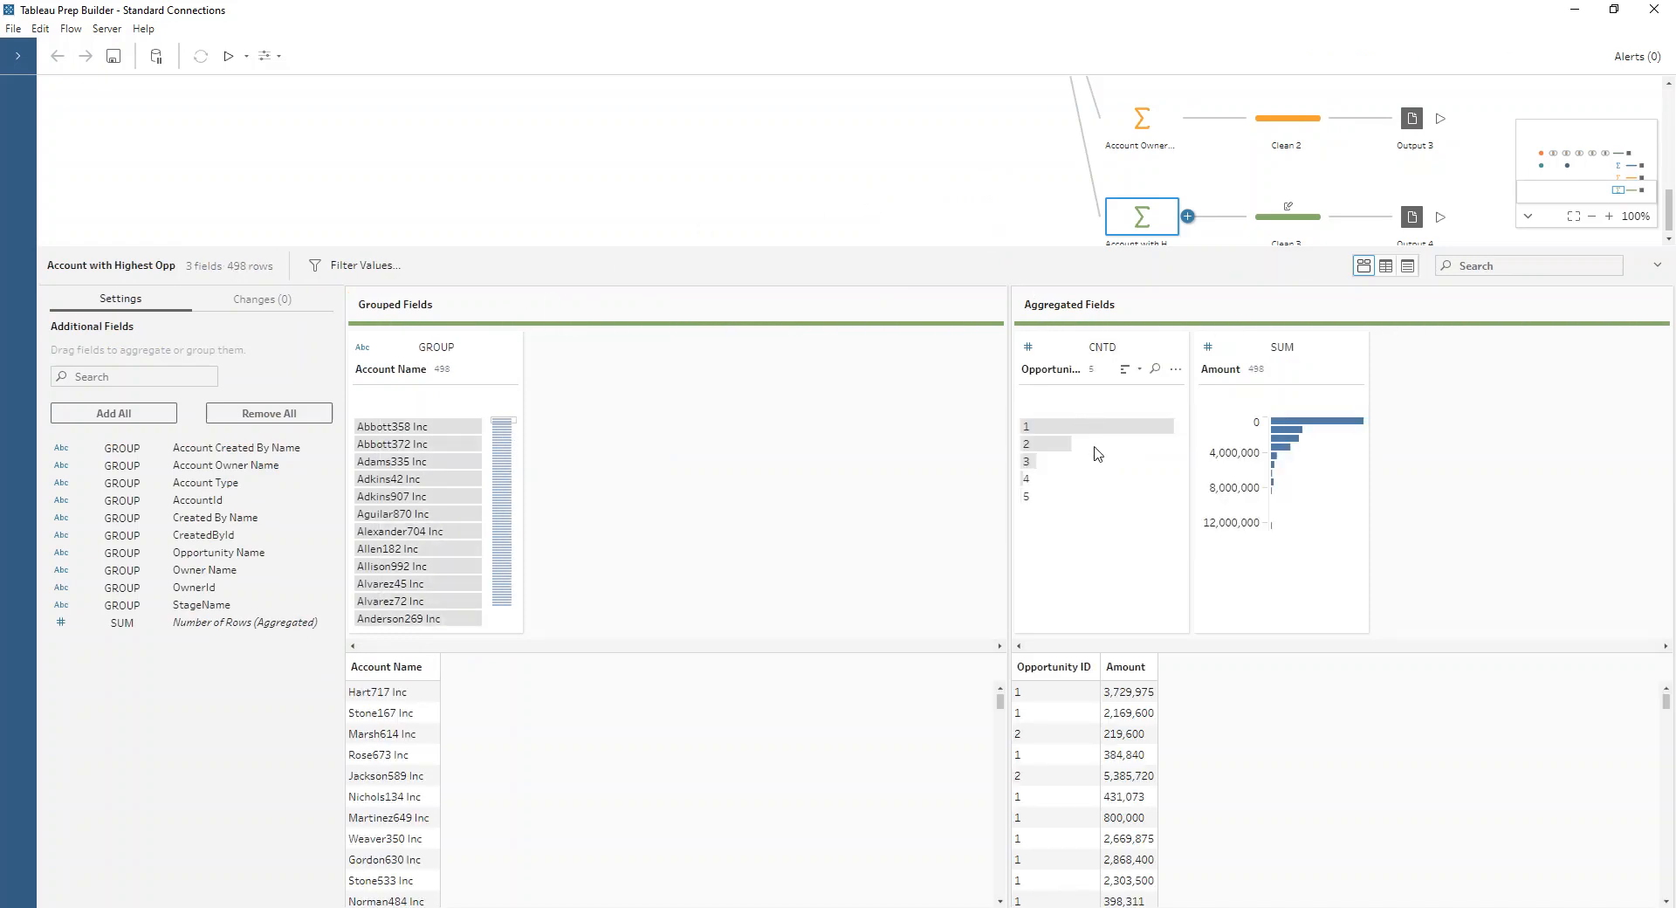
{"action": "left_click", "coordinate": [1274, 225]}
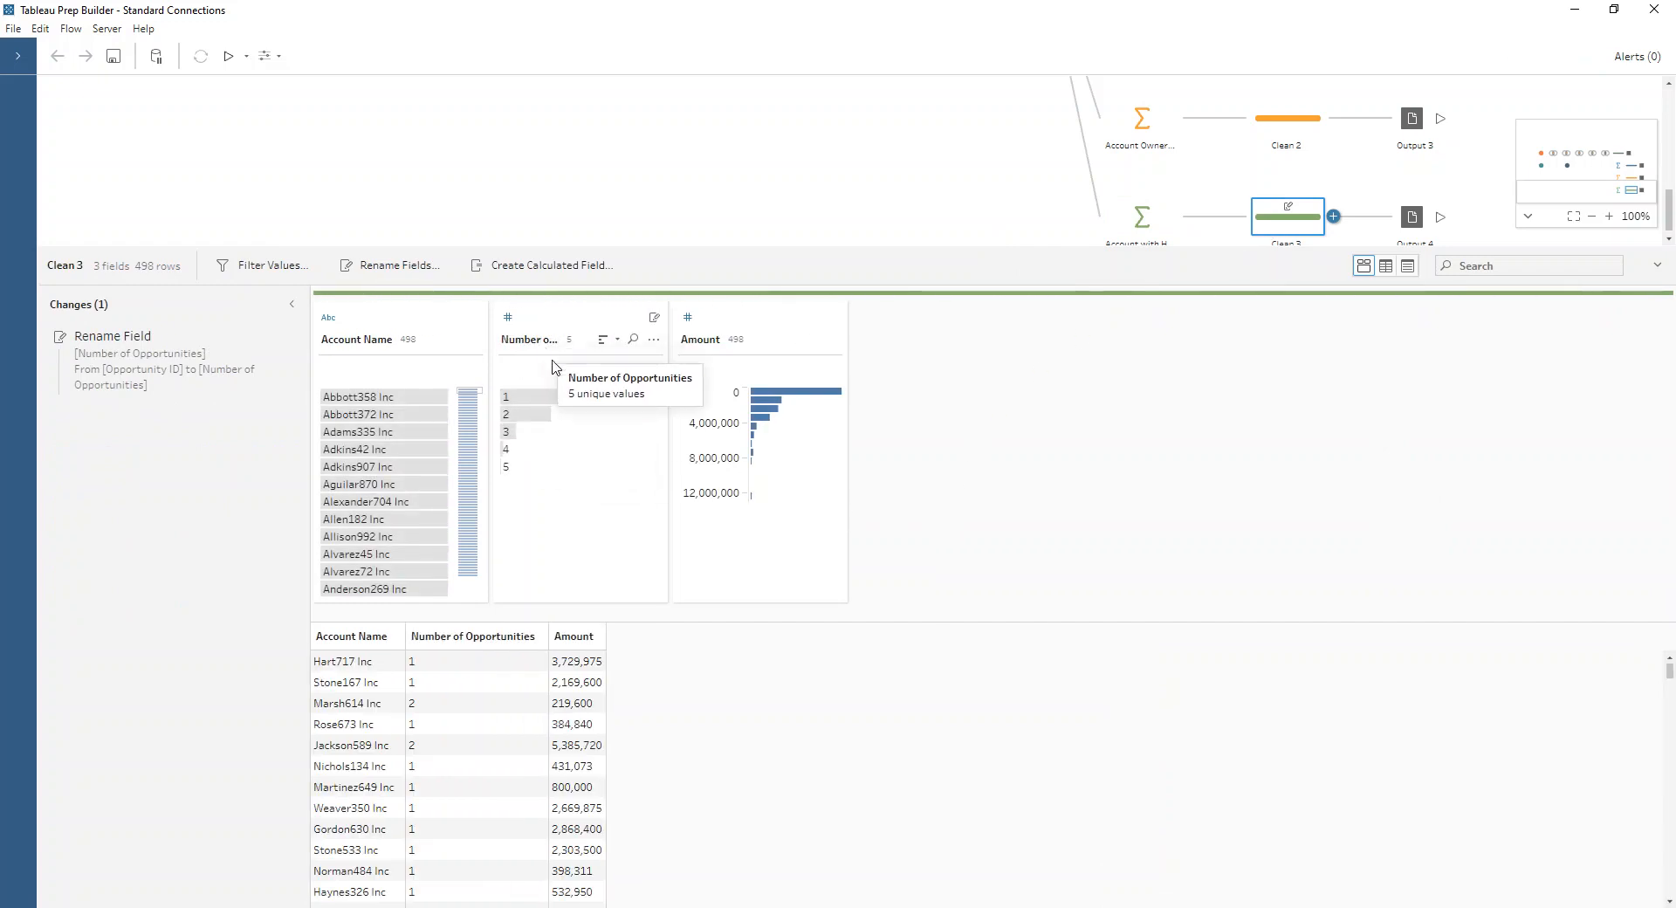
{"action": "left_click", "coordinate": [558, 471]}
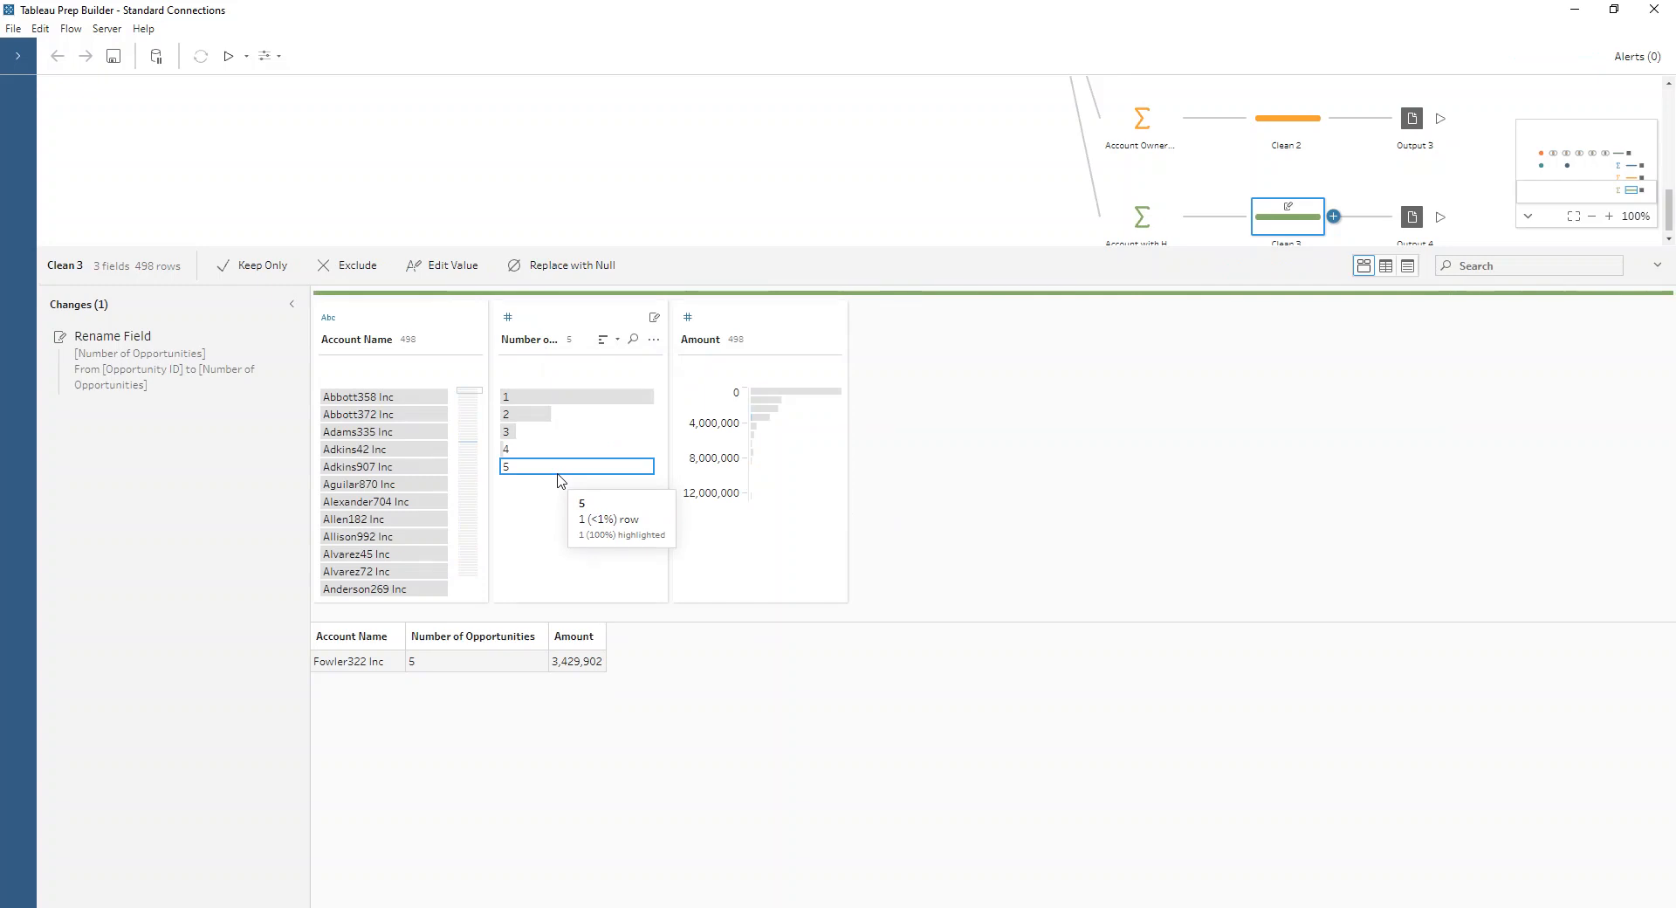
{"action": "left_click", "coordinate": [759, 496]}
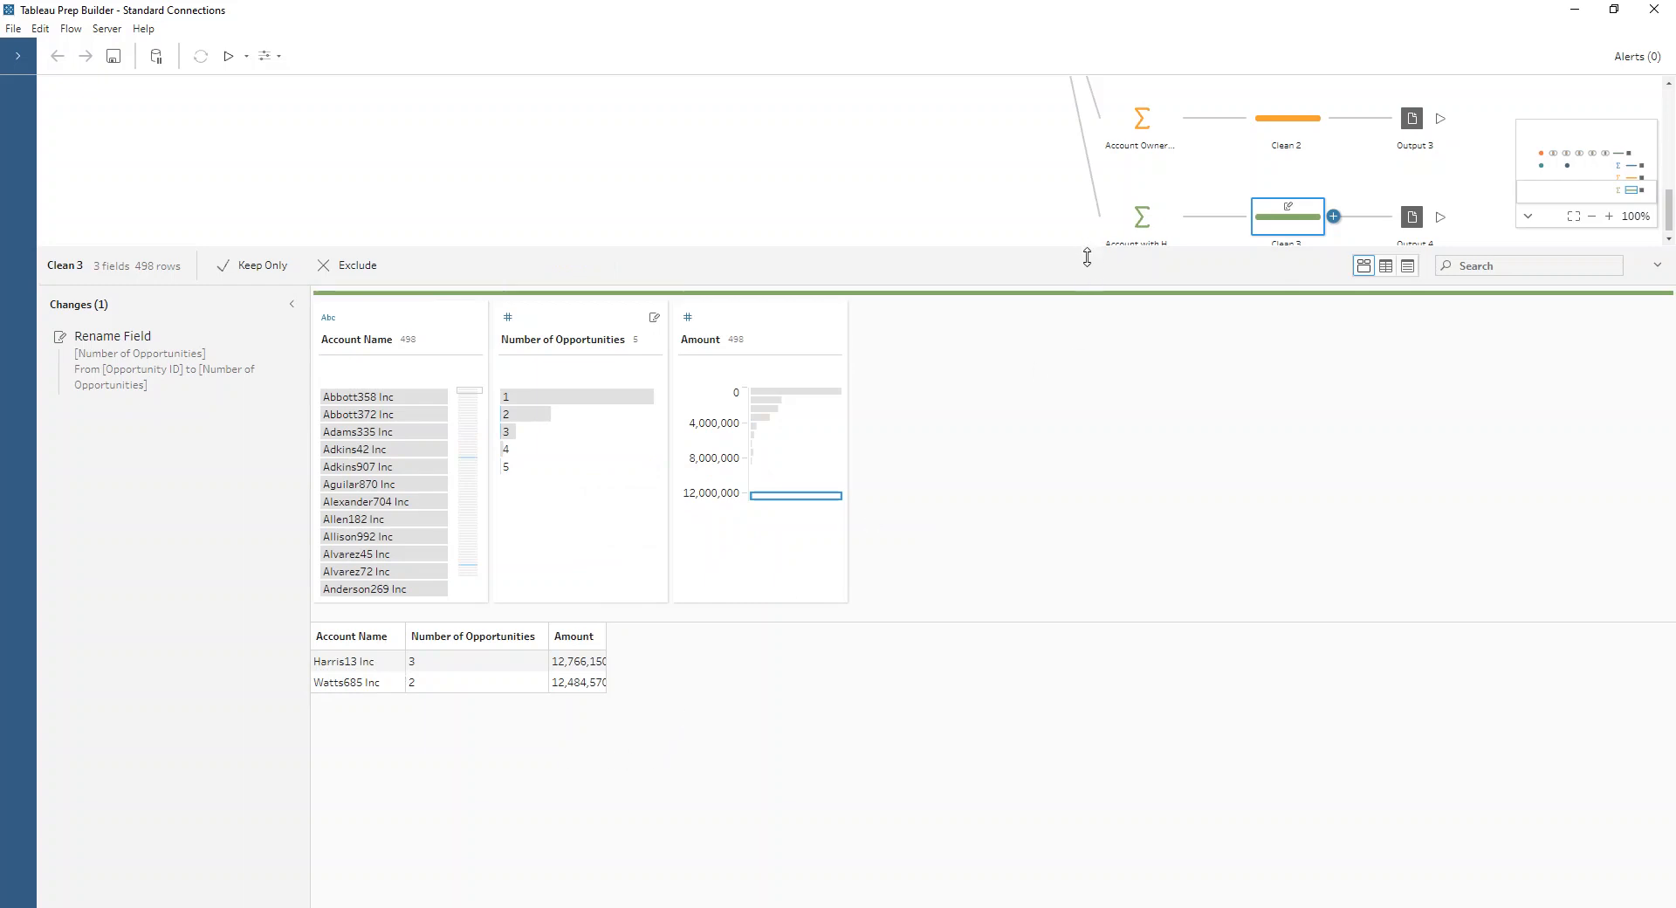
{"action": "left_click_drag", "start_coordinate": [1087, 256], "coordinate": [960, 535]}
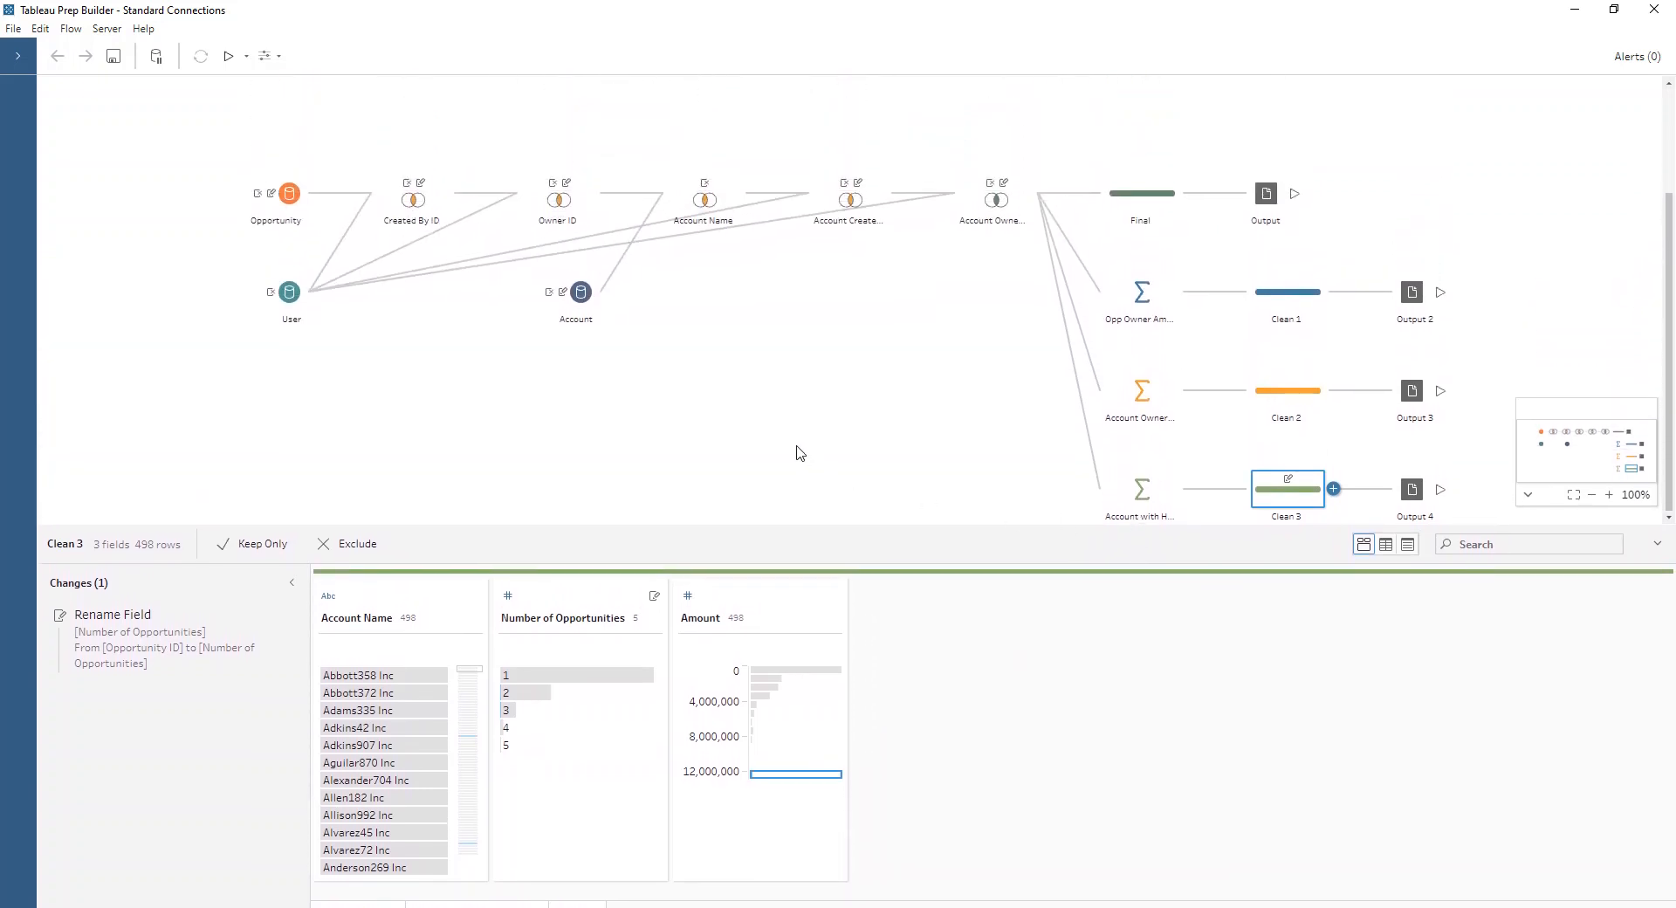